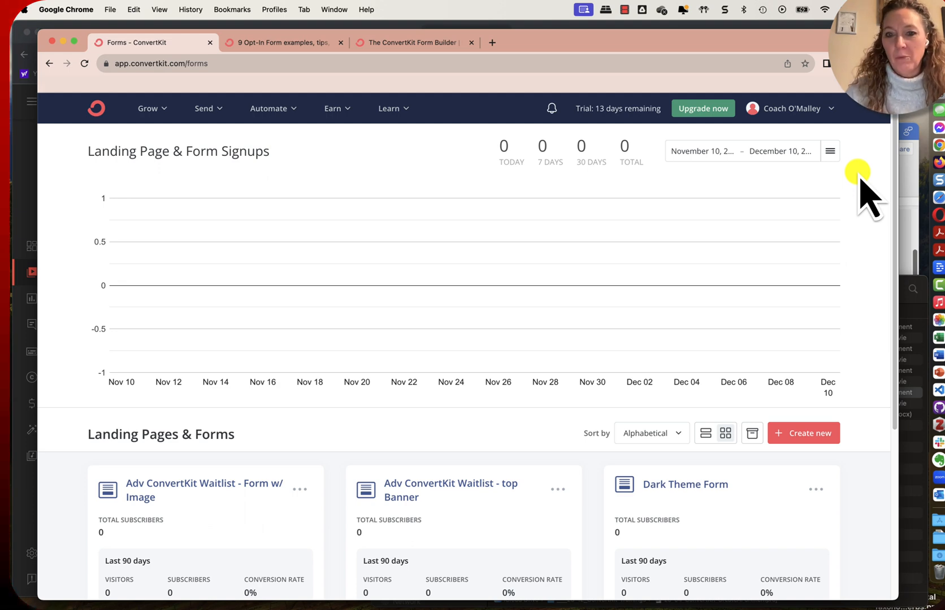
Open the form "Adv ConvertKit Waitlist - Form w/ Image" for editing and look through its content
scroll(248, 474, "down", 3)
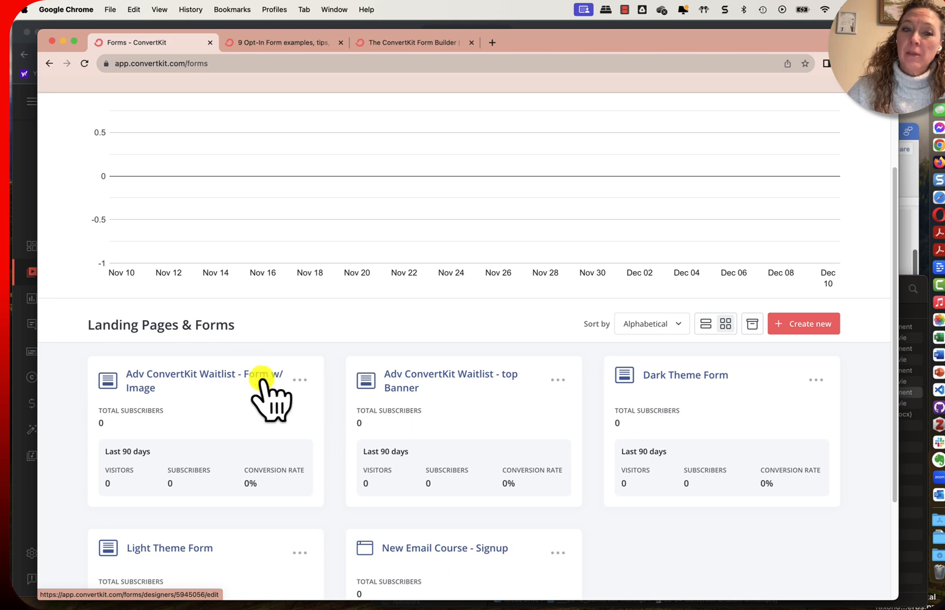
left_click(232, 376)
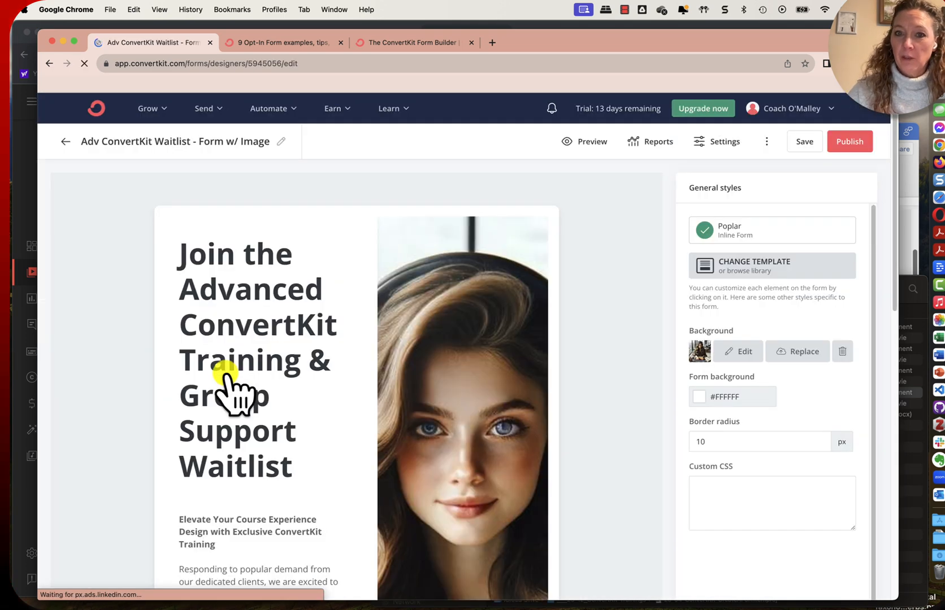
scroll(398, 385, "down", 10)
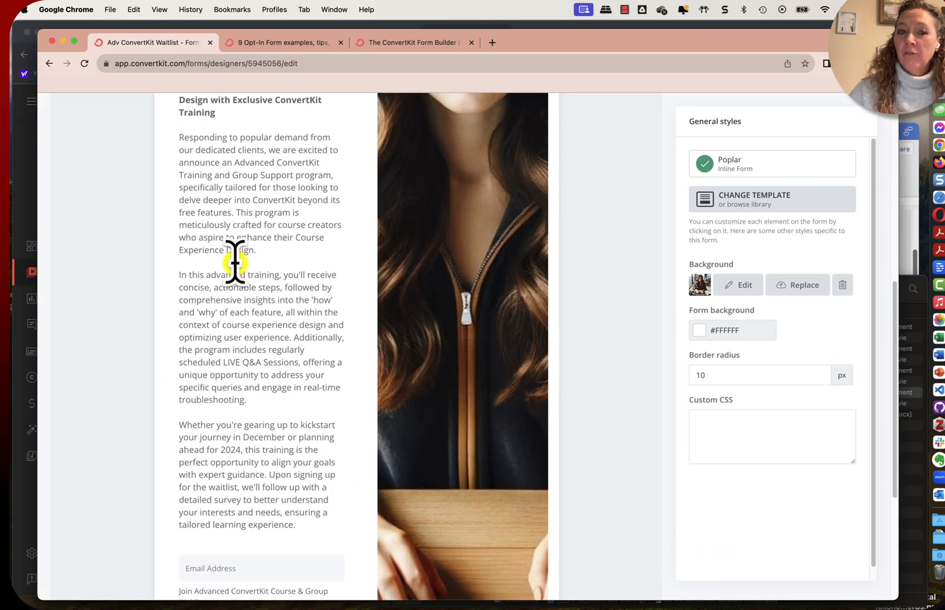
scroll(248, 437, "down", 2)
scroll(248, 437, "up", 4)
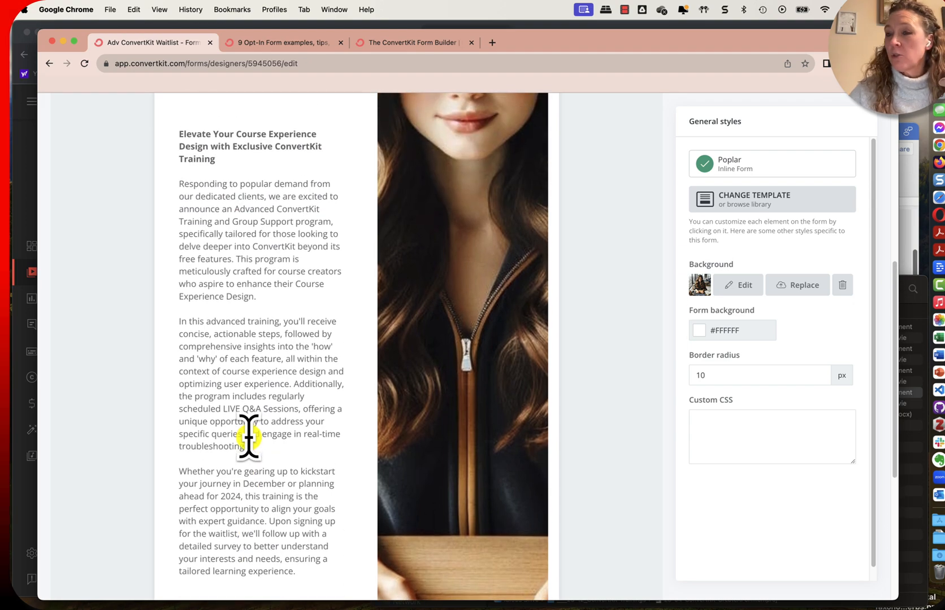
scroll(248, 435, "up", 4)
scroll(248, 441, "down", 9)
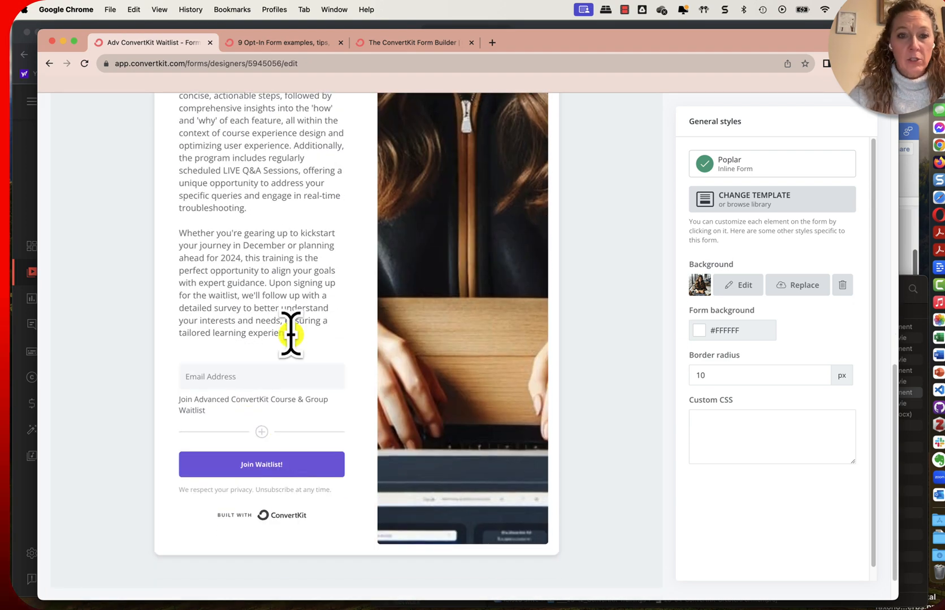
Delete the body paragraphs beneath the bold "Elevate Your Course Experience Design" line, keeping that line
left_click(314, 334)
left_click_drag(314, 333, 174, 254)
scroll(219, 247, "up", 5)
key("BackSpace")
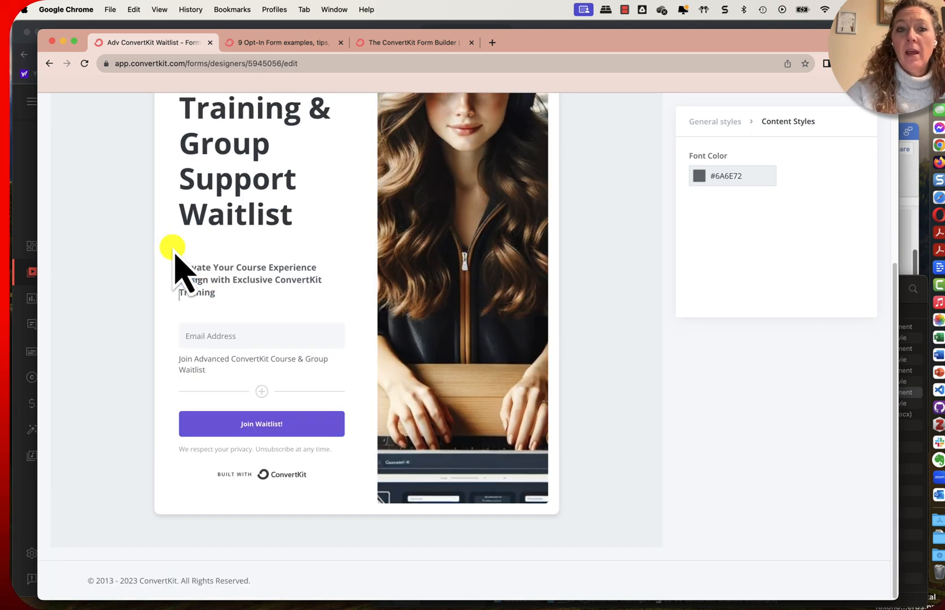
Replace "Training & Group Support" in the form's headline with "Course"
scroll(316, 277, "up", 5)
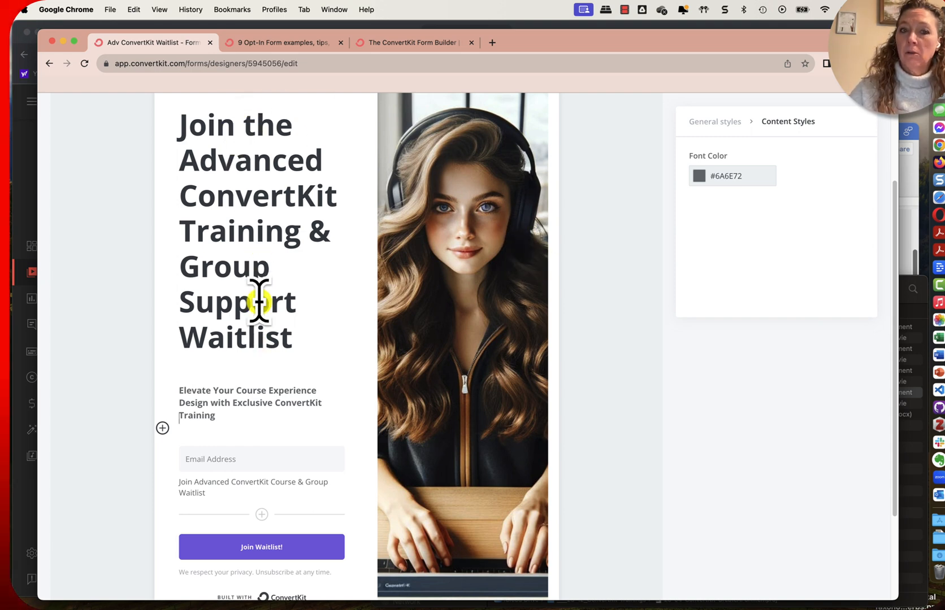
scroll(288, 311, "up", 1)
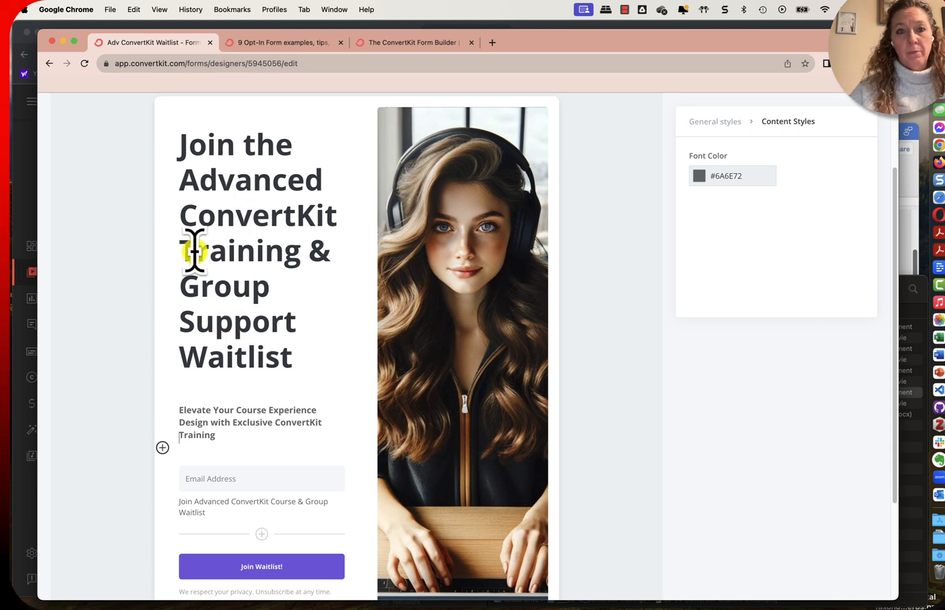
left_click_drag(184, 243, 289, 312)
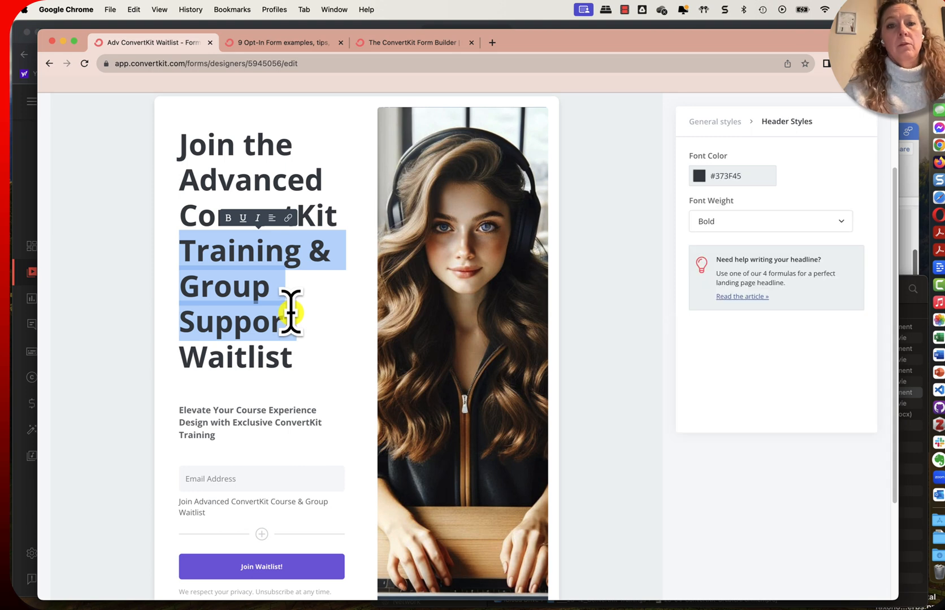
type("Course")
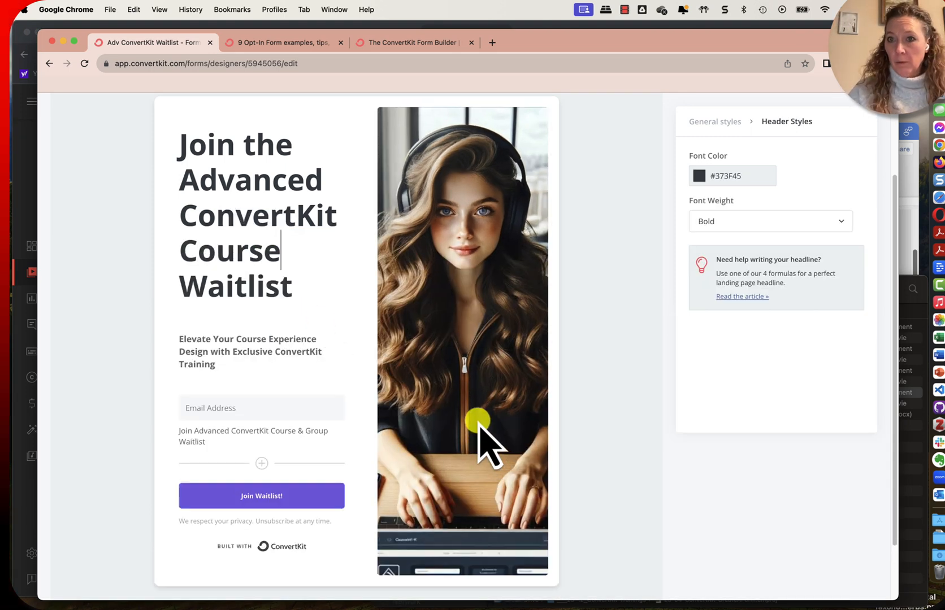
Change the field type of the "Join Advanced ConvertKit Course & Group Waitlist" tag field to Dropdown
scroll(377, 432, "down", 3)
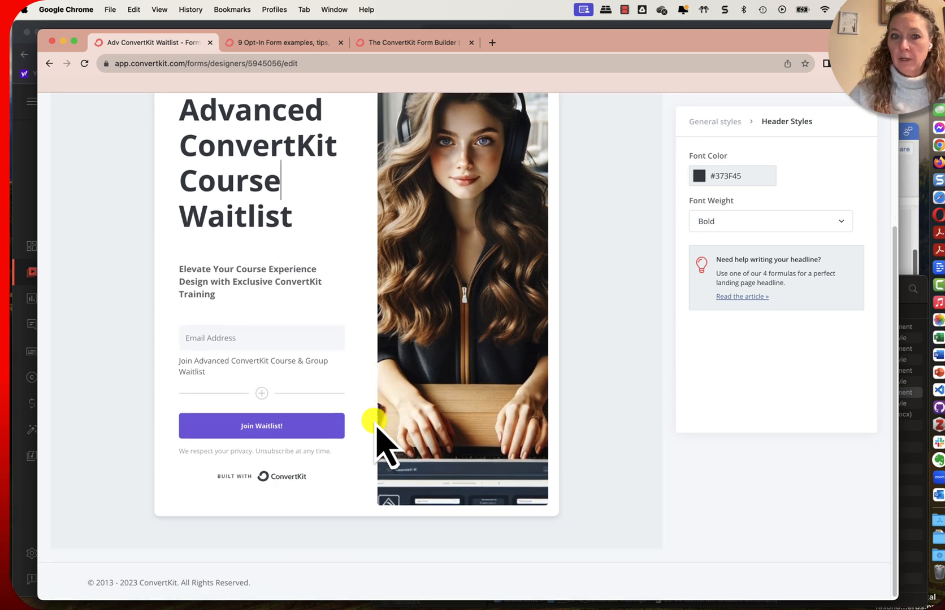
left_click(208, 374)
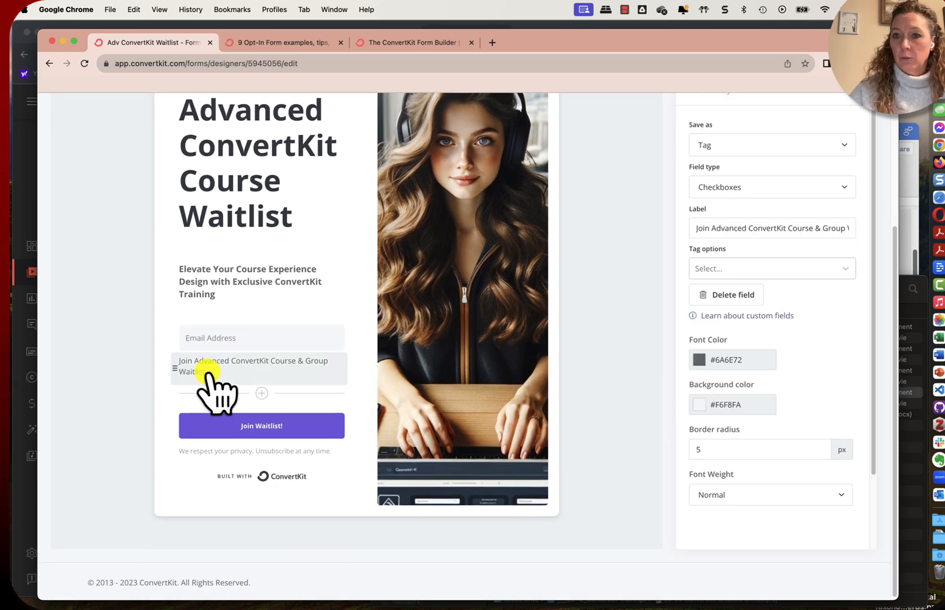
left_click(742, 181)
left_click(711, 215)
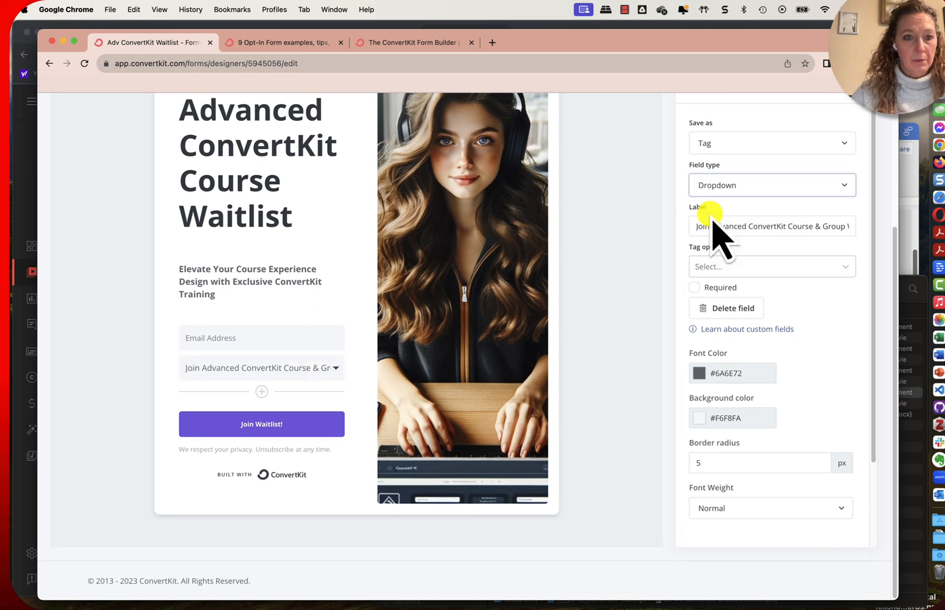
left_click(333, 368)
left_click(233, 366)
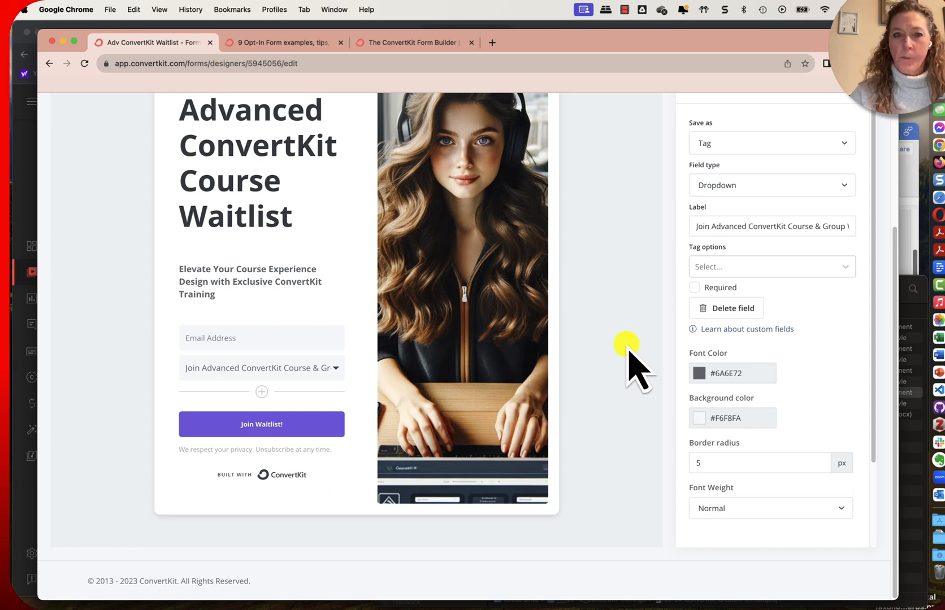
Preview the form, try it with a test email address and the waitlist dropdown option, and exit the preview
left_click(263, 425)
scroll(702, 227, "up", 5)
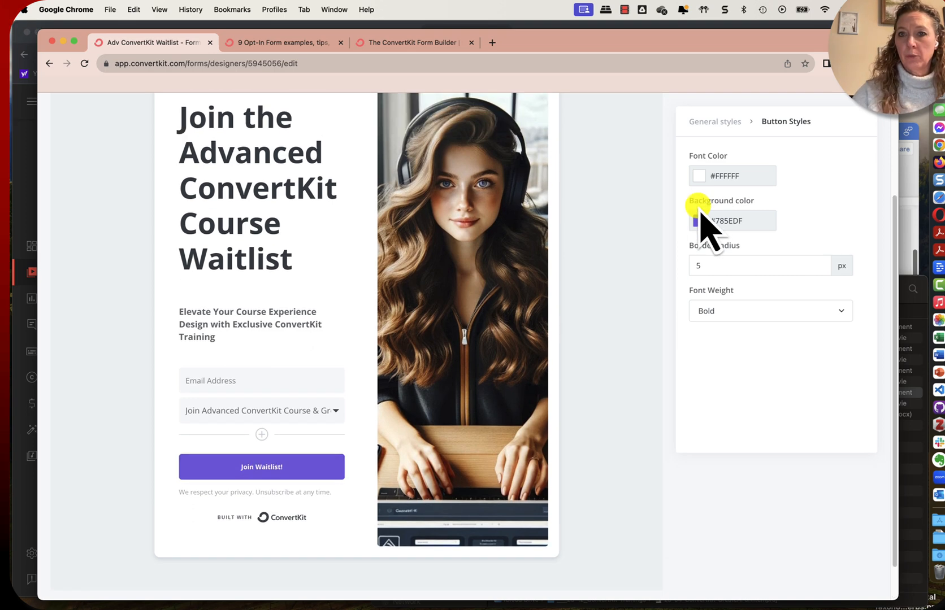
left_click(582, 150)
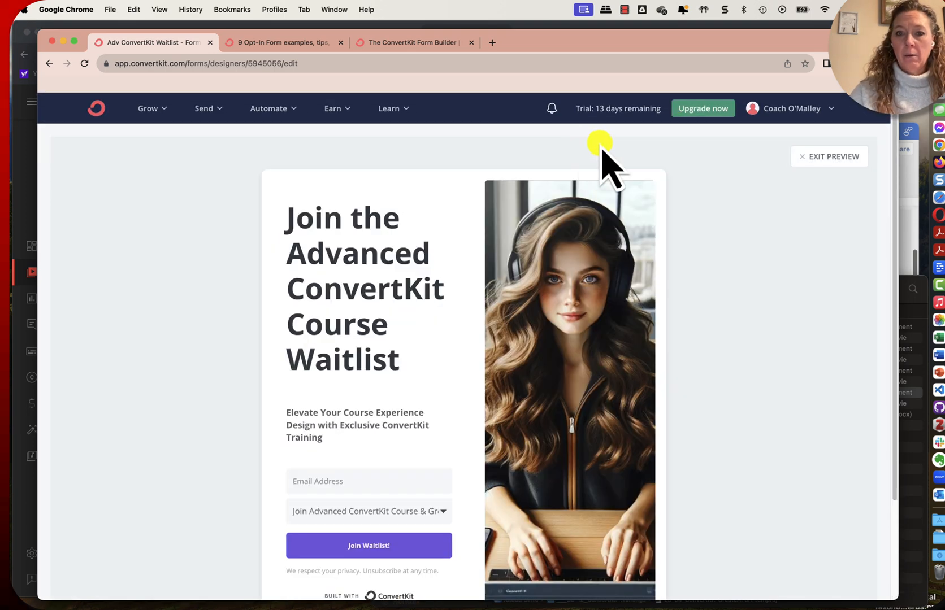
scroll(584, 390, "down", 3)
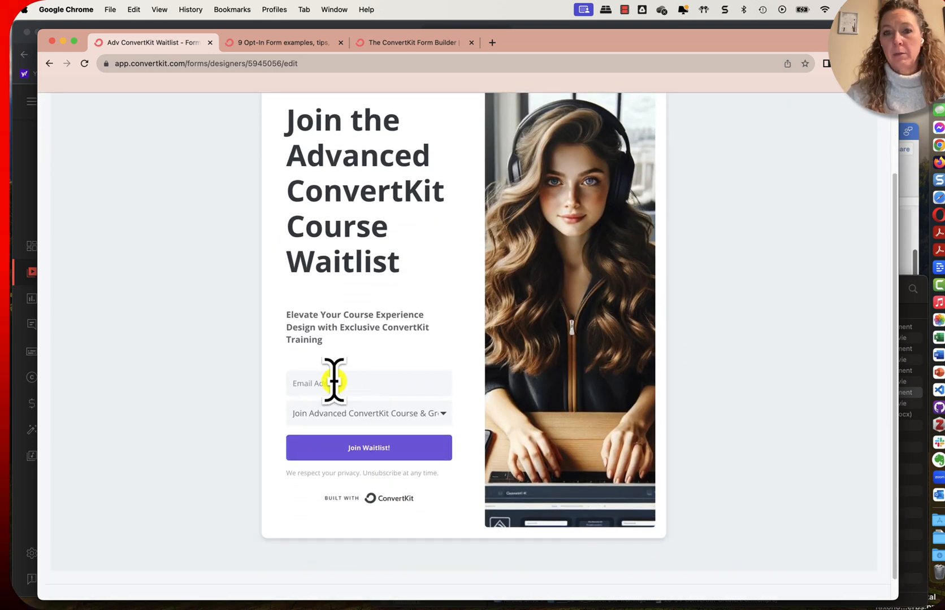
left_click(396, 417)
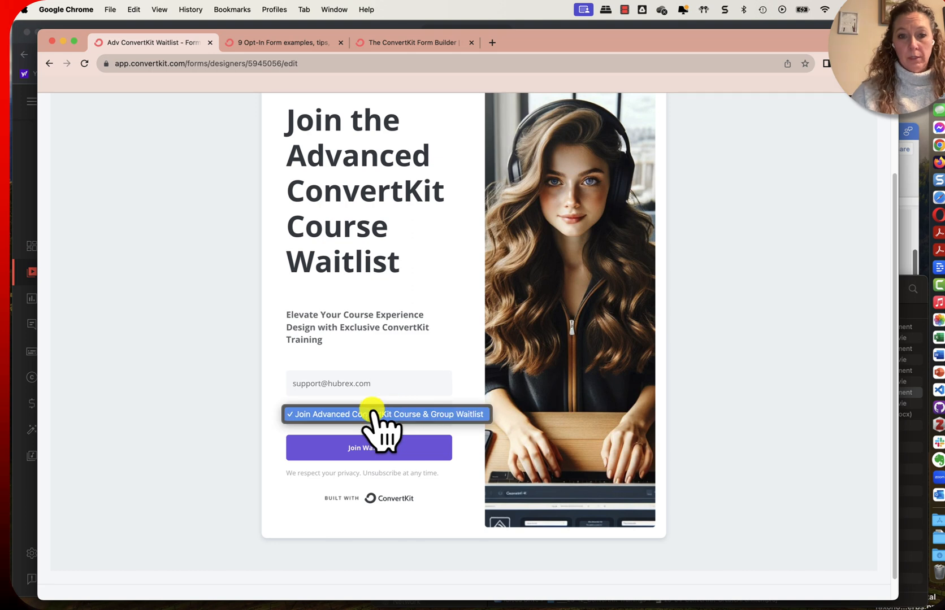
left_click(347, 413)
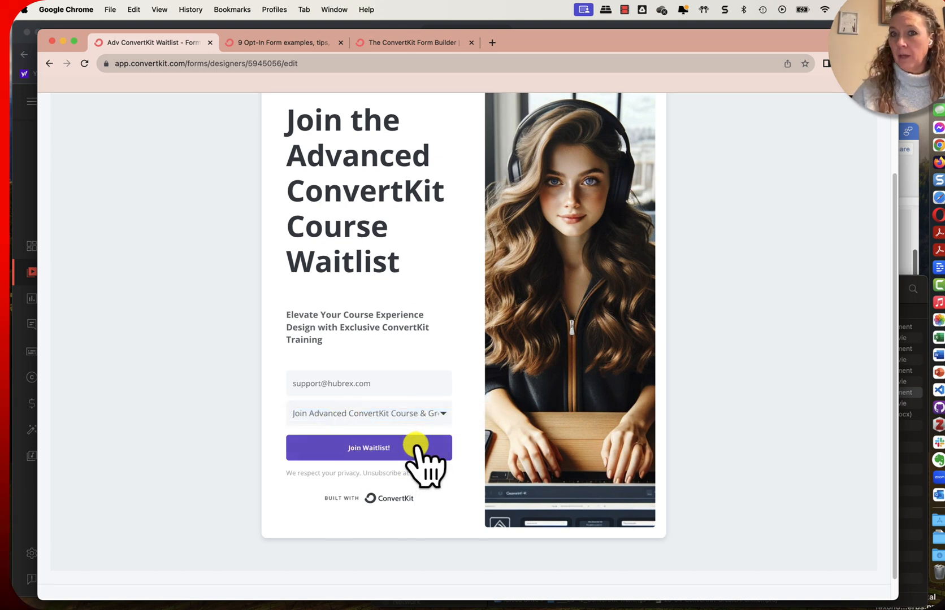
scroll(419, 452, "up", 4)
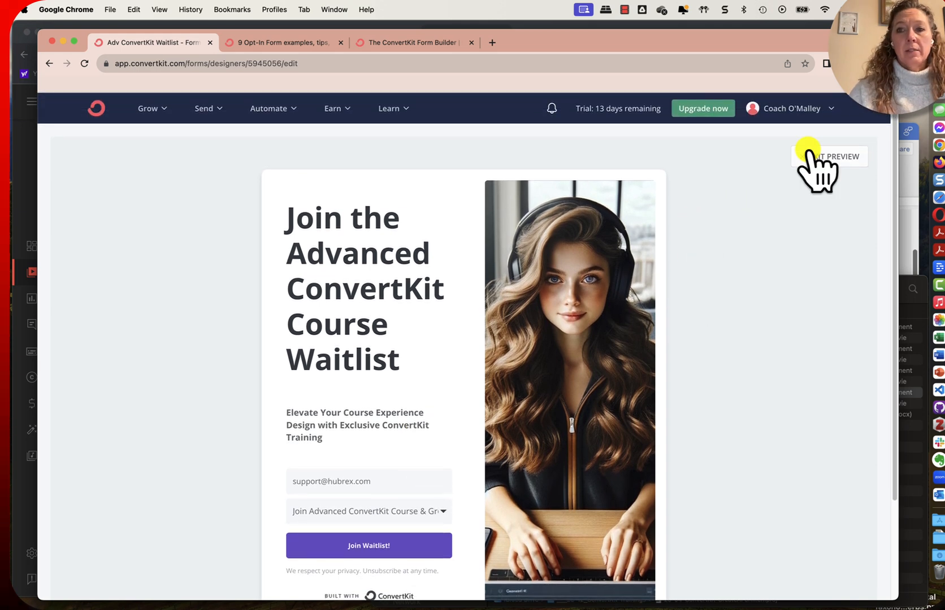
left_click(809, 153)
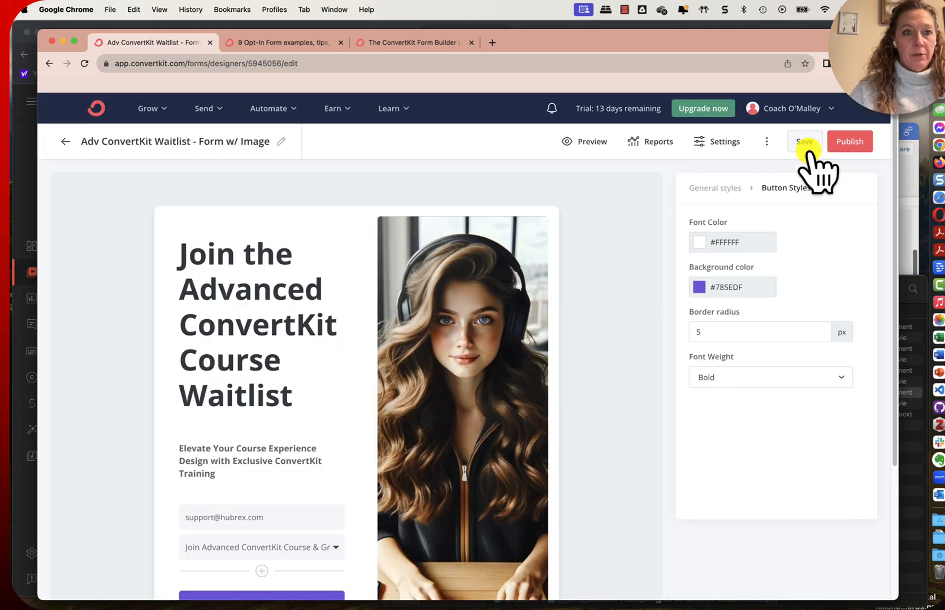
Save the edited form, cancelling the prompt to leave without saving, and return to the forms list
left_click(64, 143)
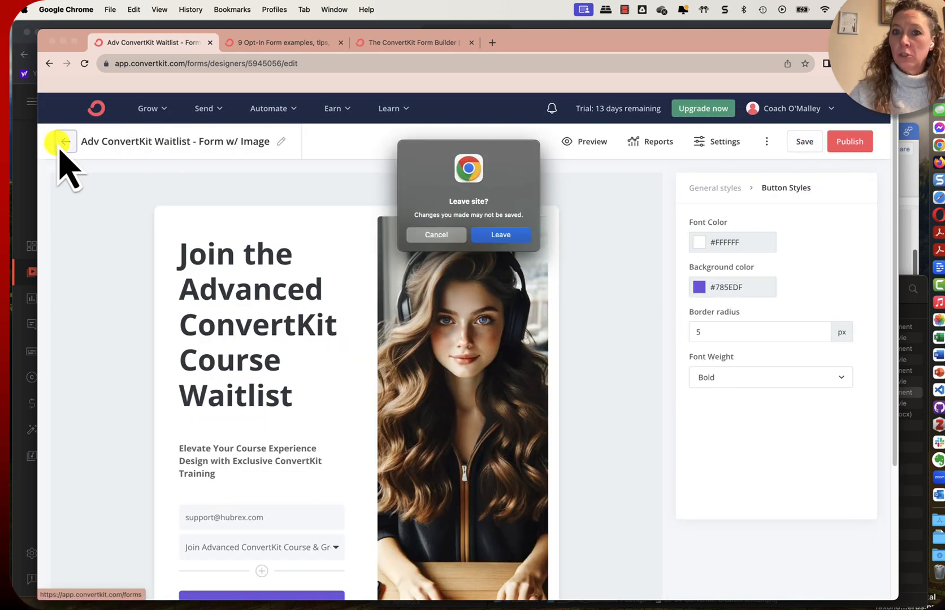
left_click(435, 235)
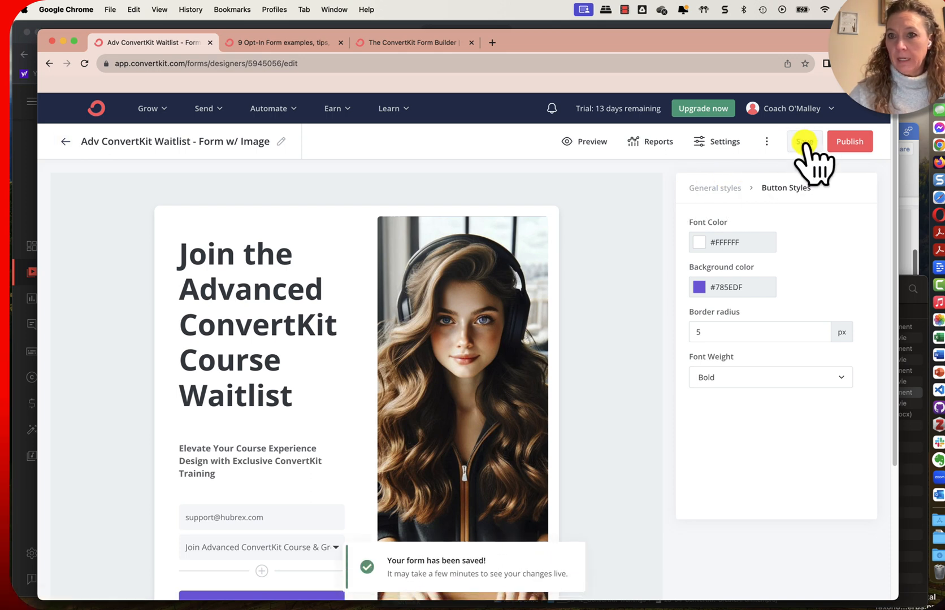
left_click(66, 141)
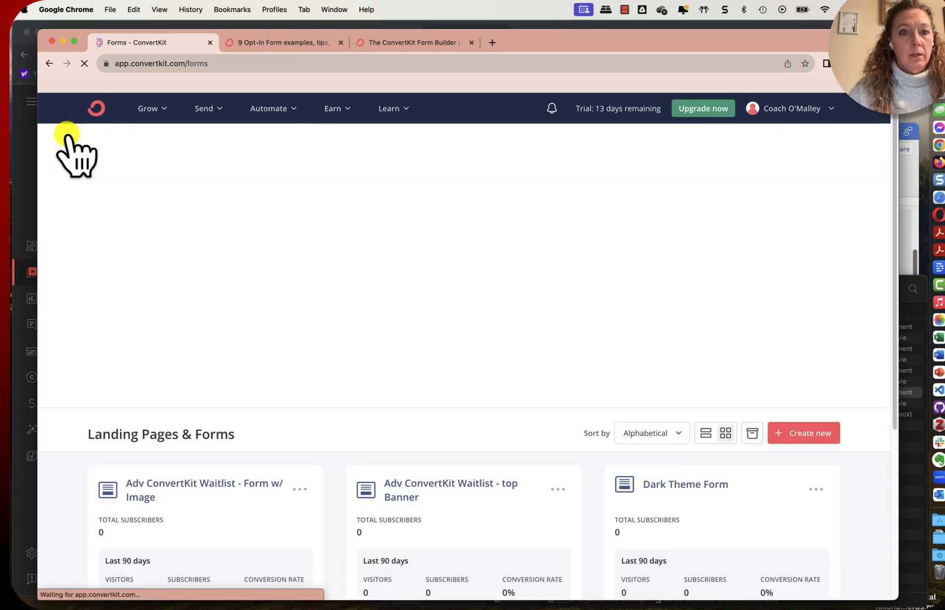
Start creating a new landing page from the Landing Pages & Forms list
scroll(334, 390, "down", 3)
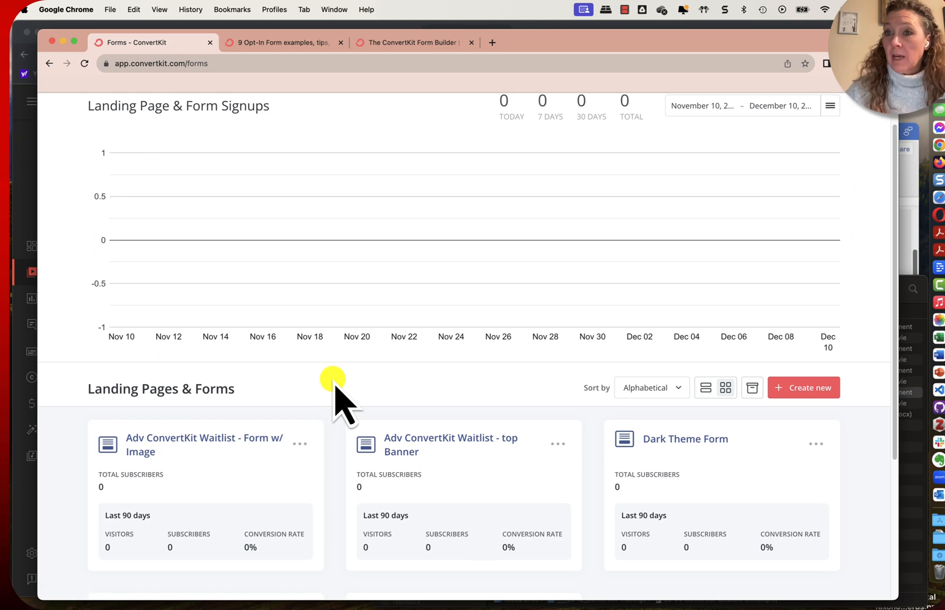
scroll(390, 389, "down", 1)
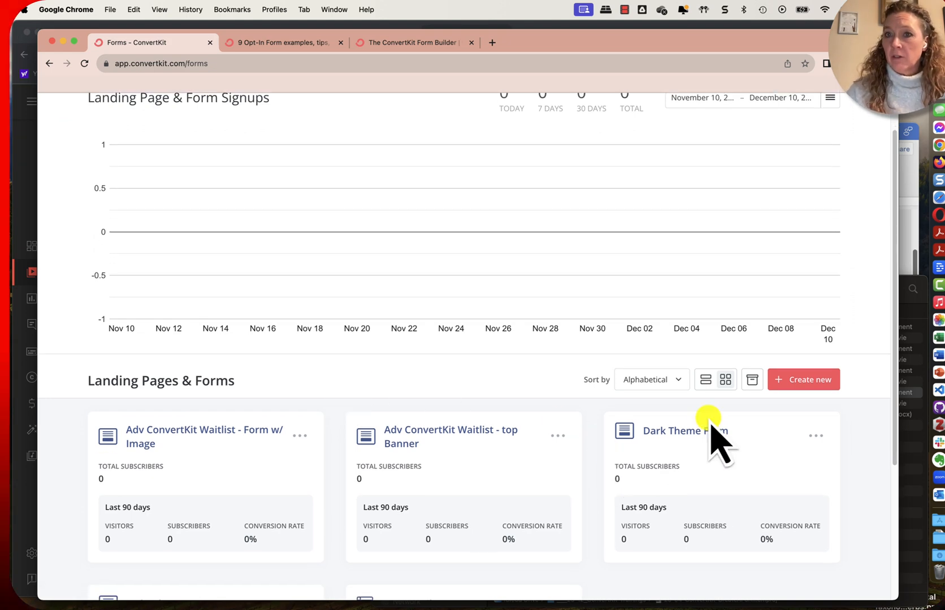
left_click(796, 382)
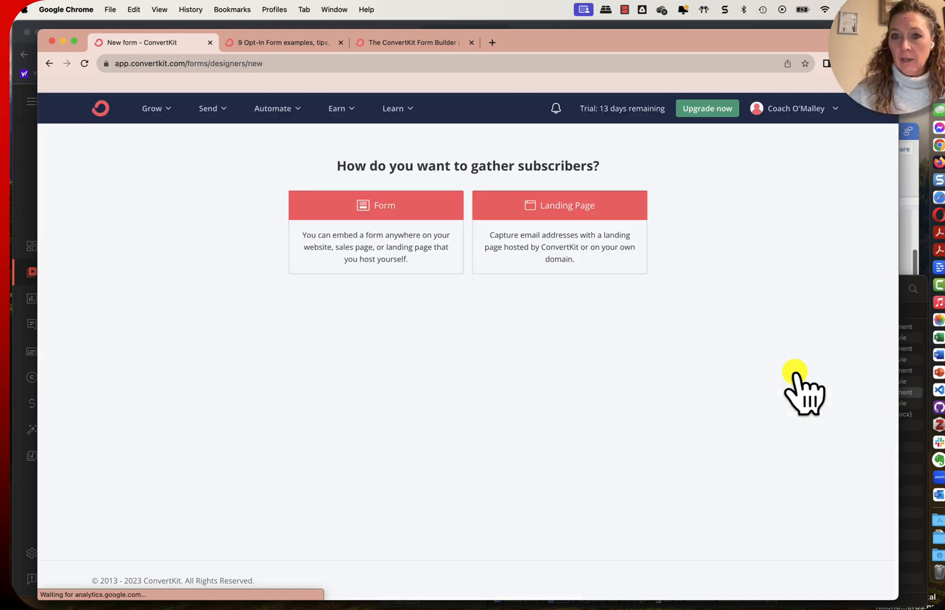
left_click(586, 241)
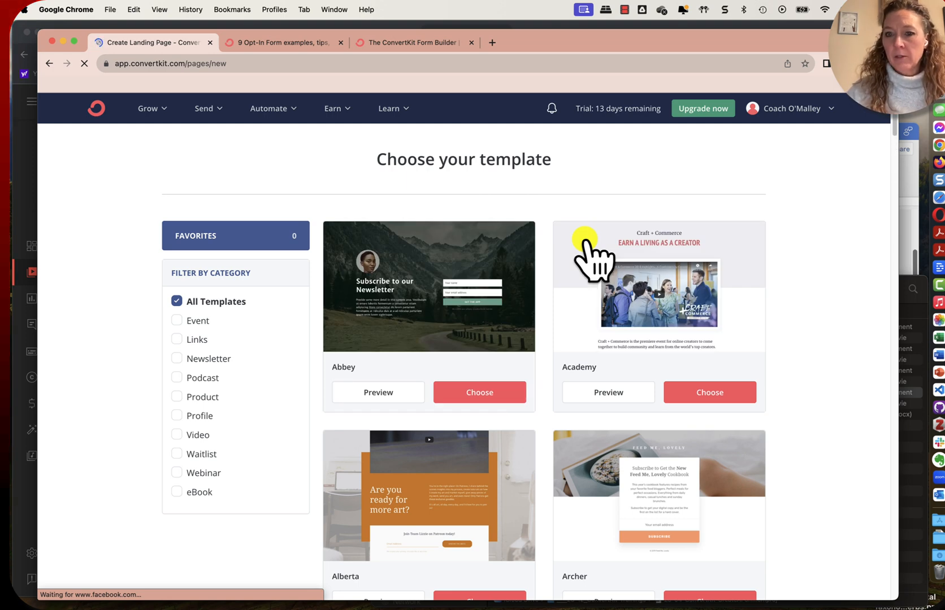
Browse the landing page template gallery with all templates shown, from Abbey down to the Canyon designs
scroll(618, 359, "down", 3)
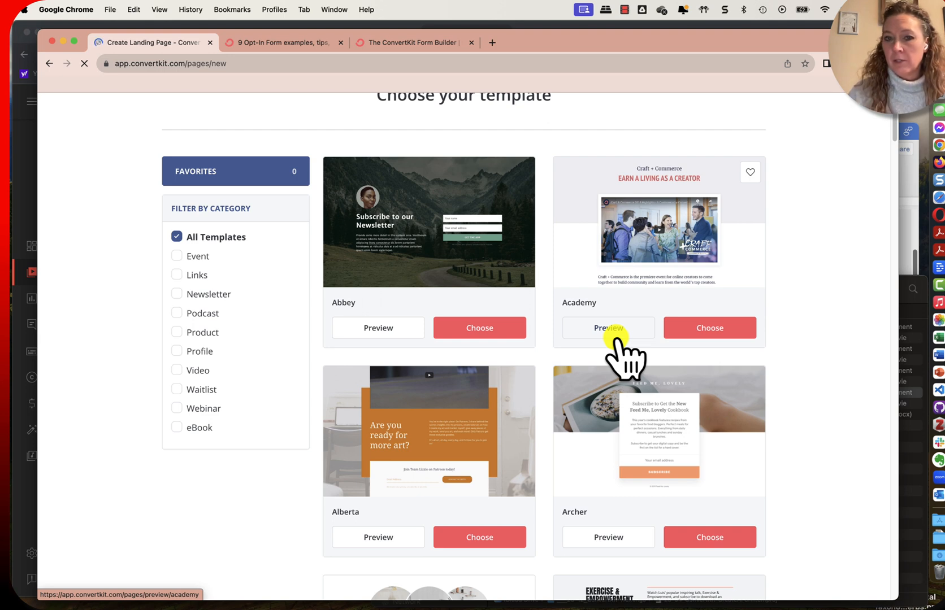
scroll(709, 308, "down", 1)
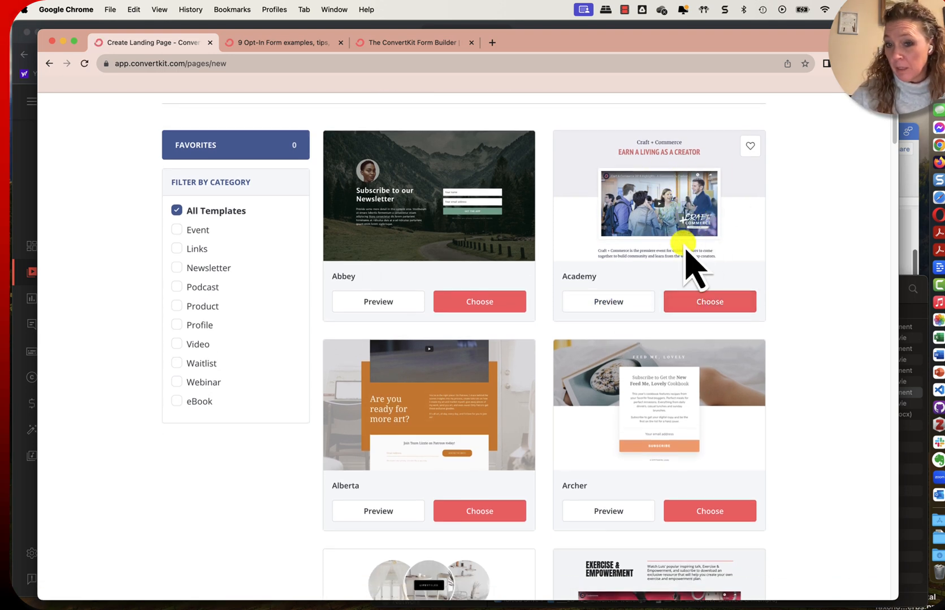
scroll(685, 251, "down", 6)
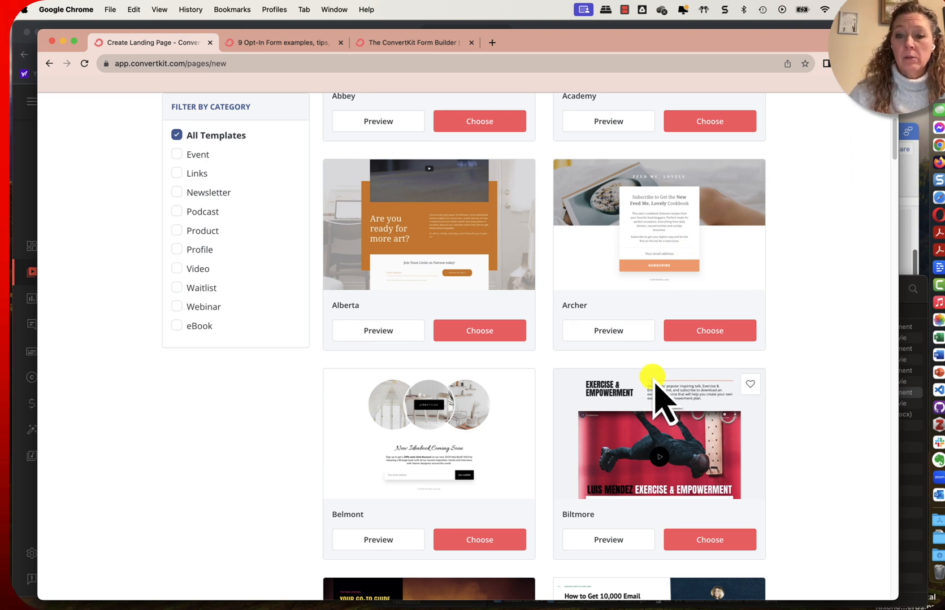
scroll(656, 386, "down", 6)
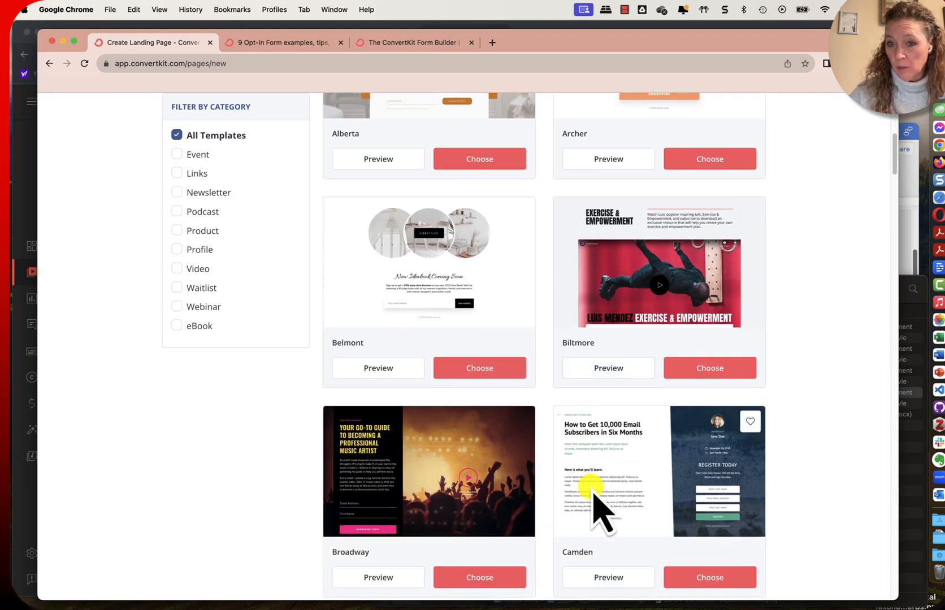
scroll(593, 491, "down", 3)
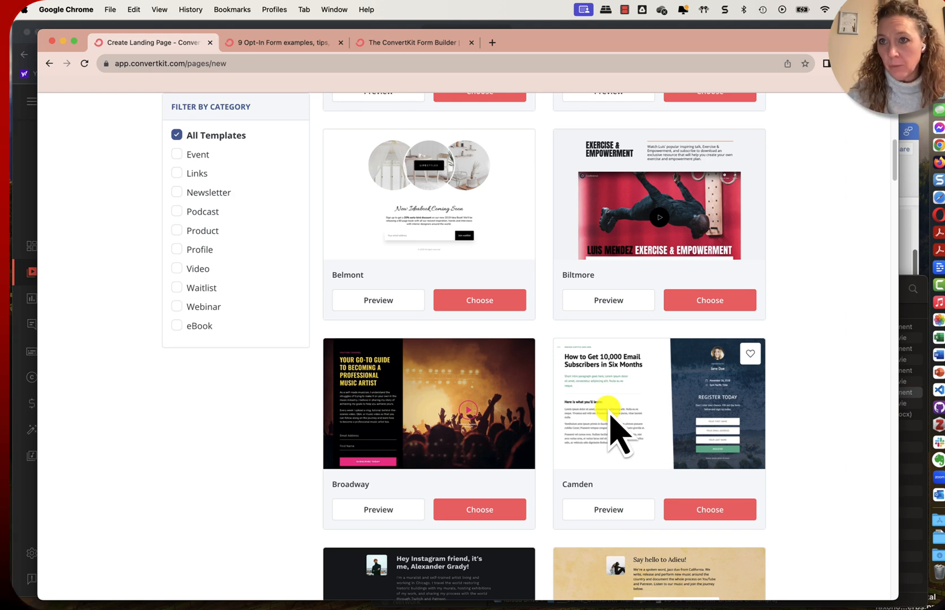
scroll(784, 438, "down", 1)
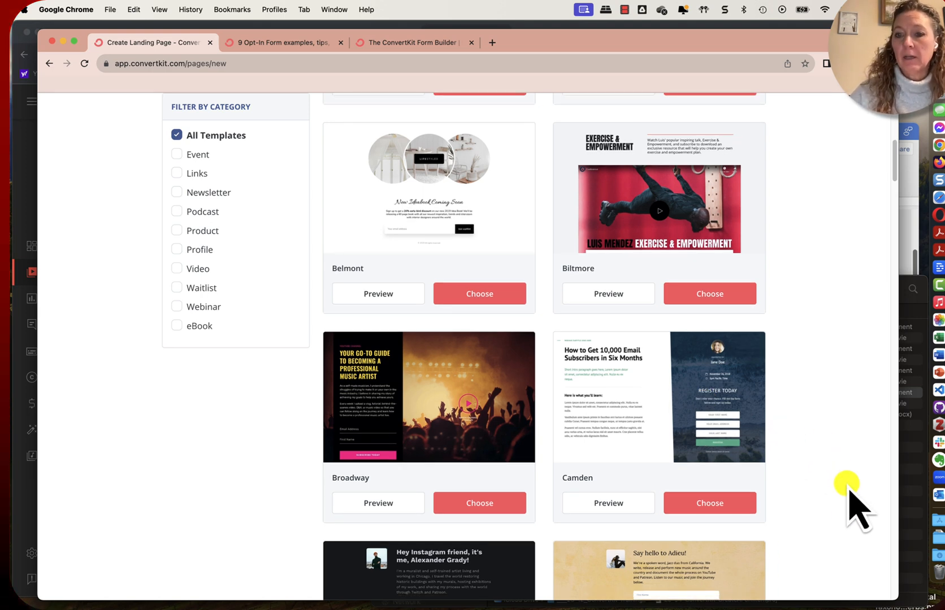
scroll(853, 523, "down", 5)
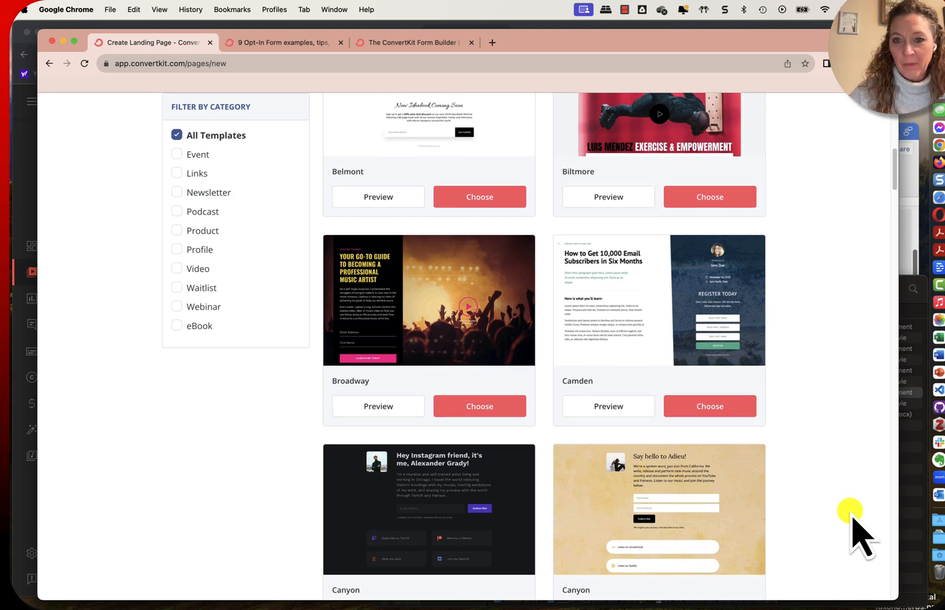
Choose the Academy template for the new landing page
scroll(854, 528, "up", 6)
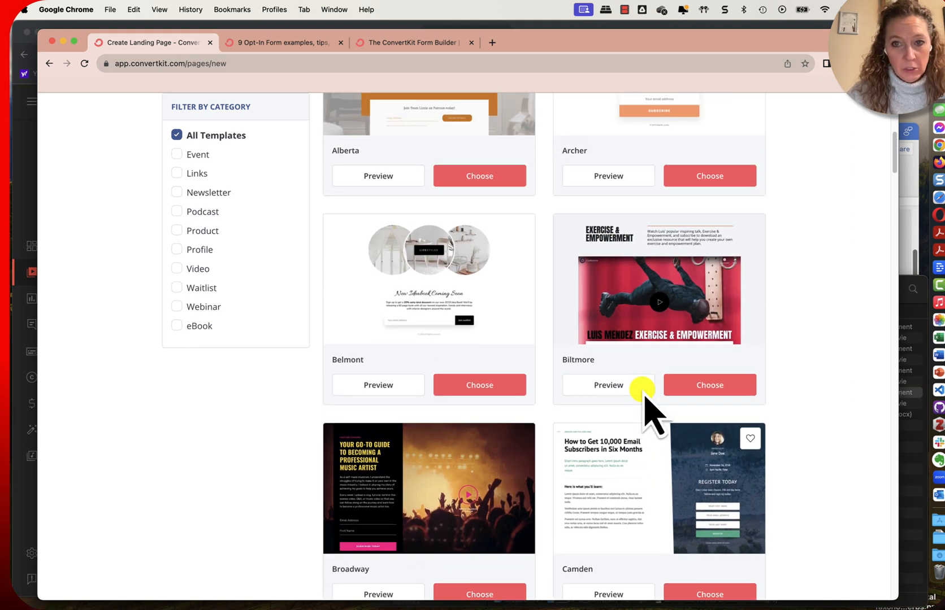
scroll(650, 404, "up", 6)
scroll(650, 404, "up", 8)
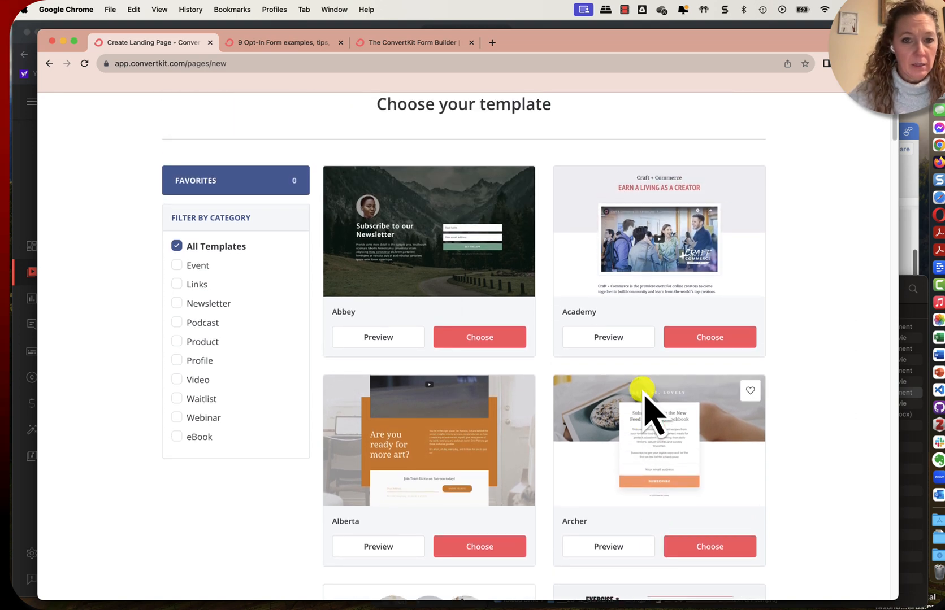
scroll(651, 409, "down", 8)
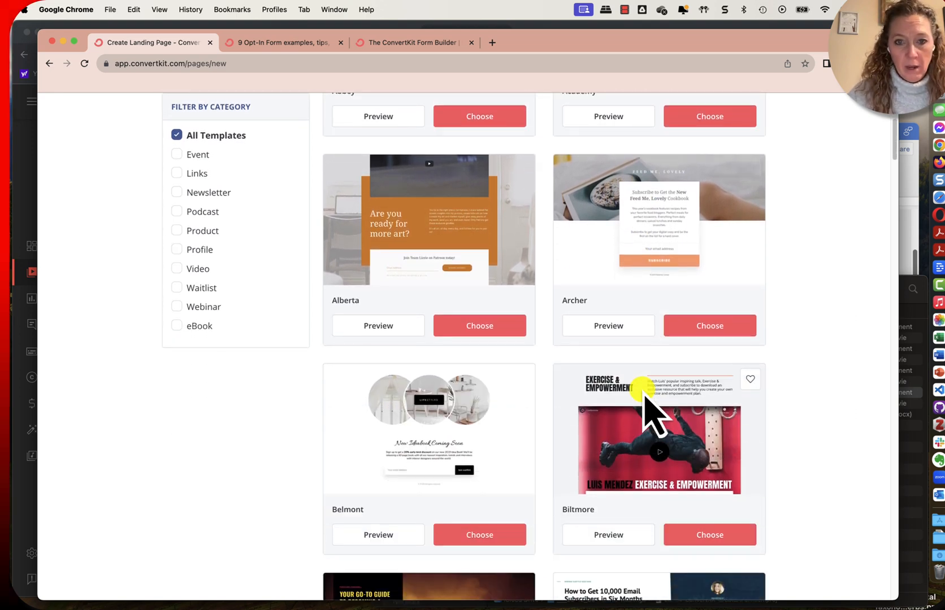
scroll(645, 398, "up", 10)
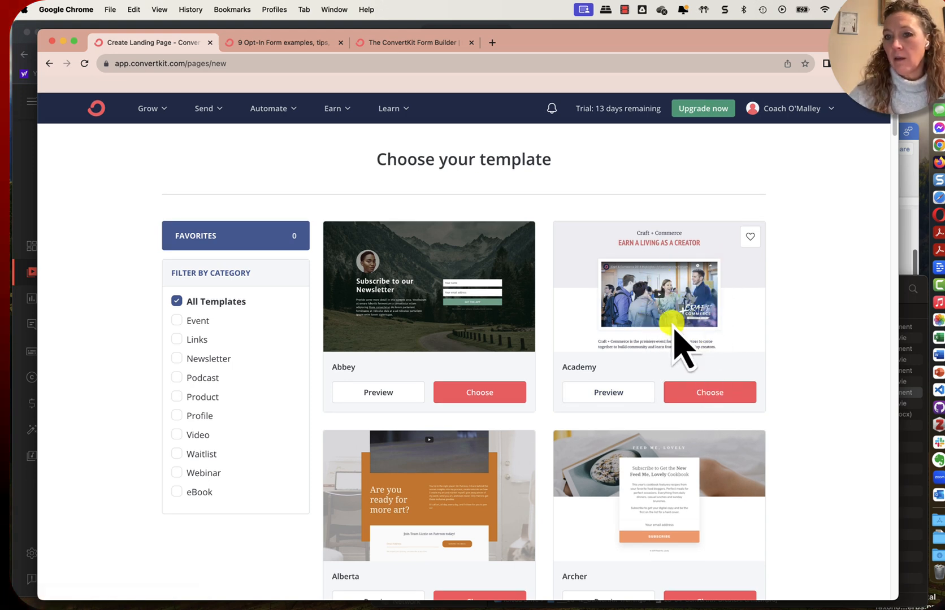
left_click(716, 391)
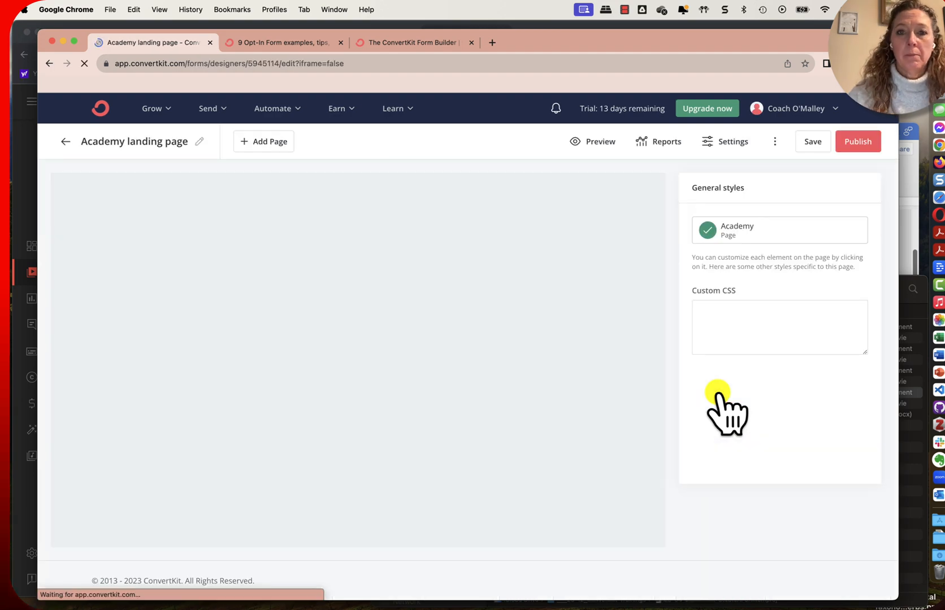
Switch to the Word document 23-12_Waitlist-AdvCourse.docx and copy the title "Join the Advanced ConvertKit Training & Group Support Waitlist" without its quotation marks
scroll(599, 327, "down", 1)
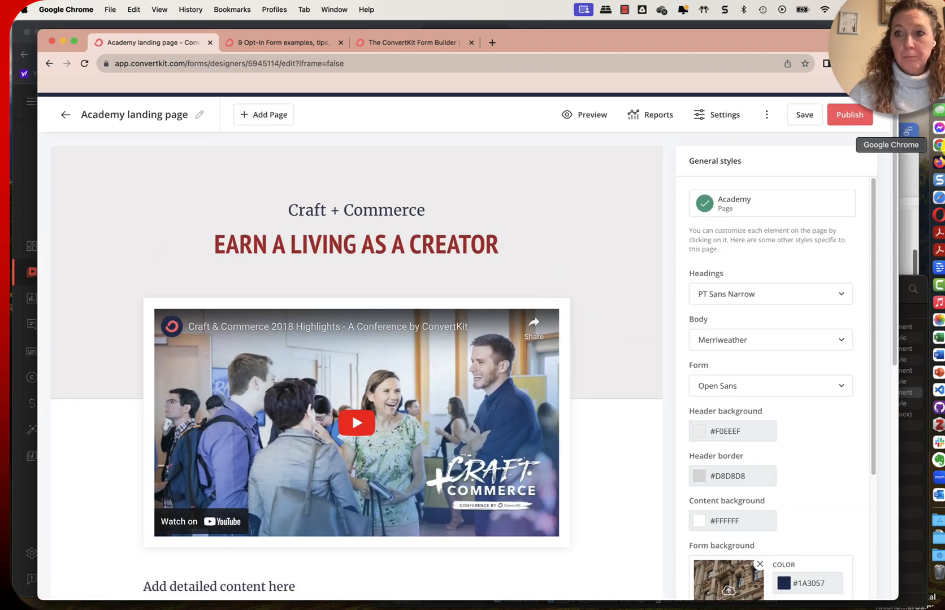
left_click(918, 176)
left_click_drag(851, 131, 862, 132)
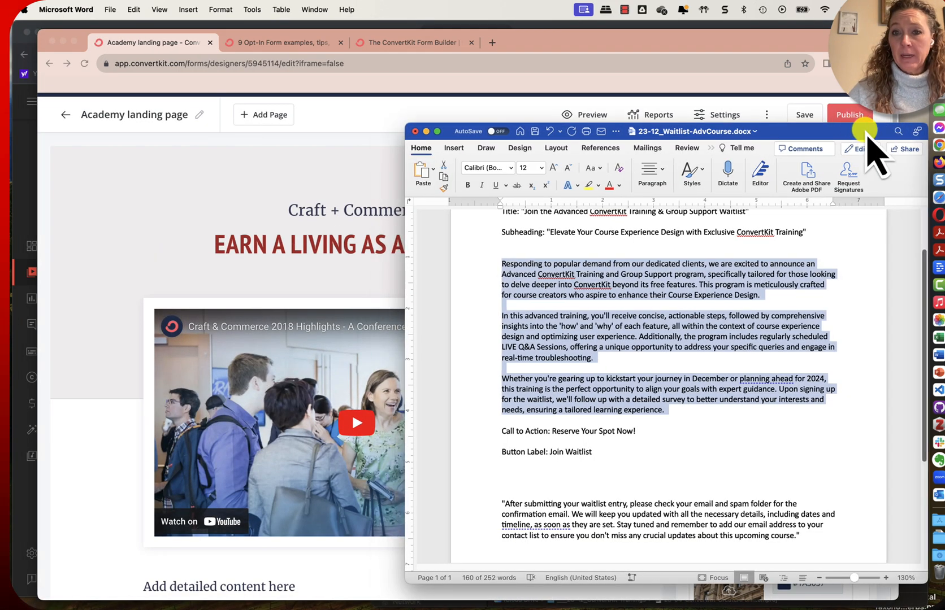
scroll(797, 308, "up", 2)
left_click(672, 270)
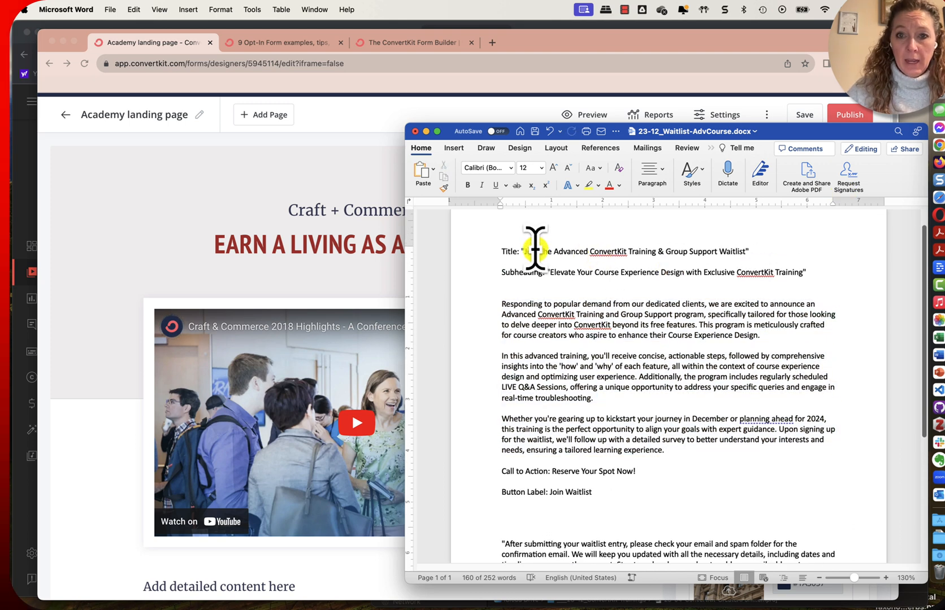
left_click_drag(524, 251, 731, 251)
Return to the landing page in Chrome and replace the "Earn a living as a creator" headline with the copied title
left_click(346, 164)
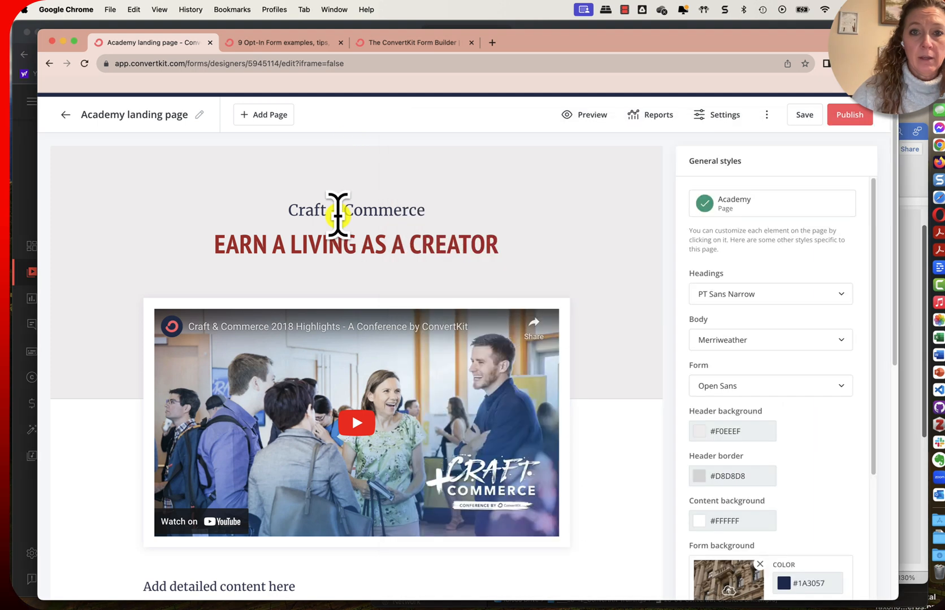
double_click(407, 249)
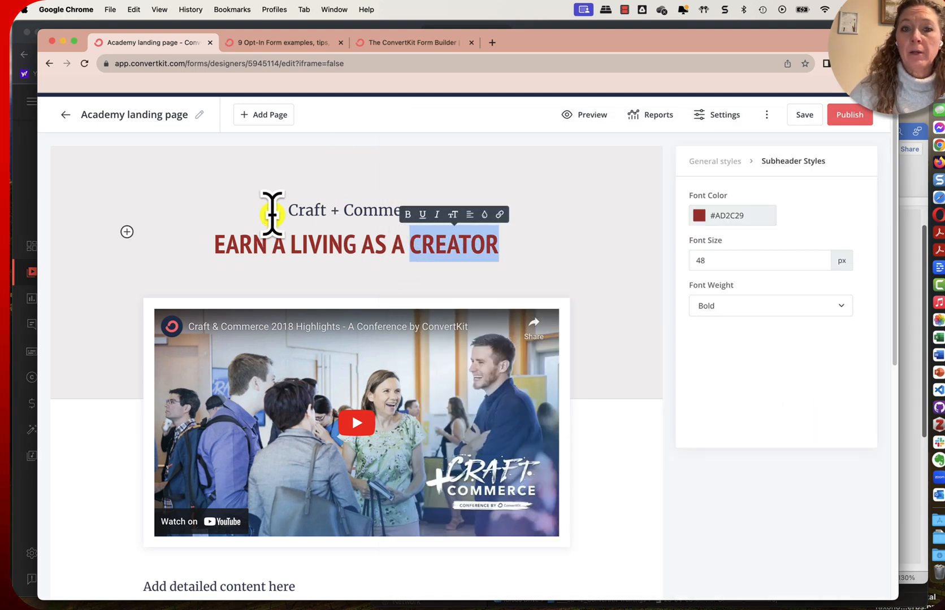
left_click(346, 206)
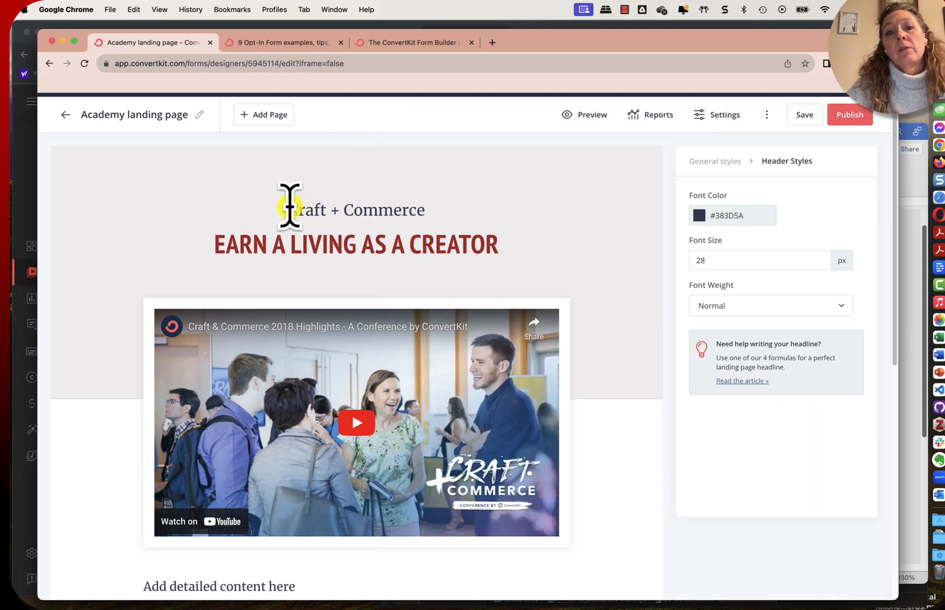
left_click_drag(289, 206, 434, 208)
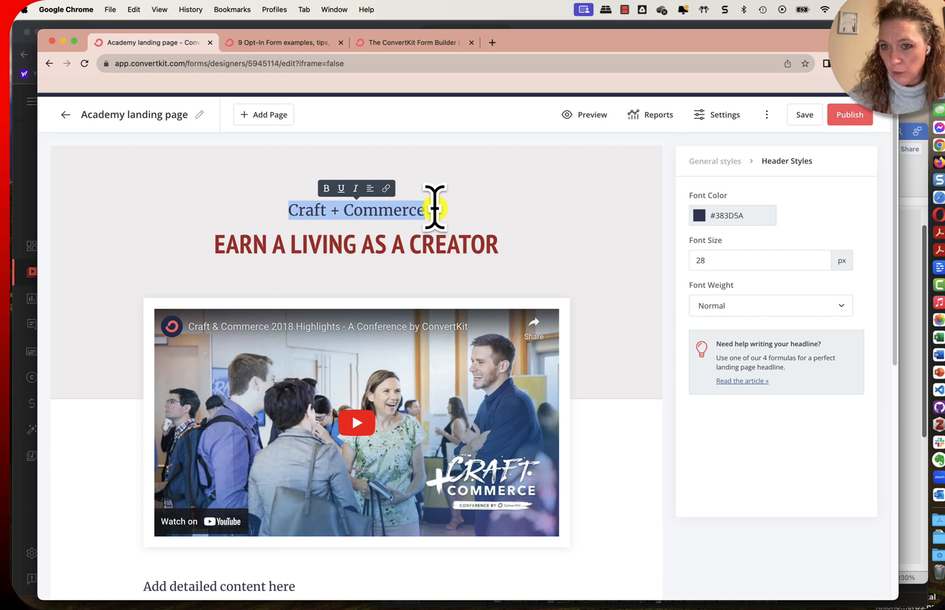
left_click(386, 238)
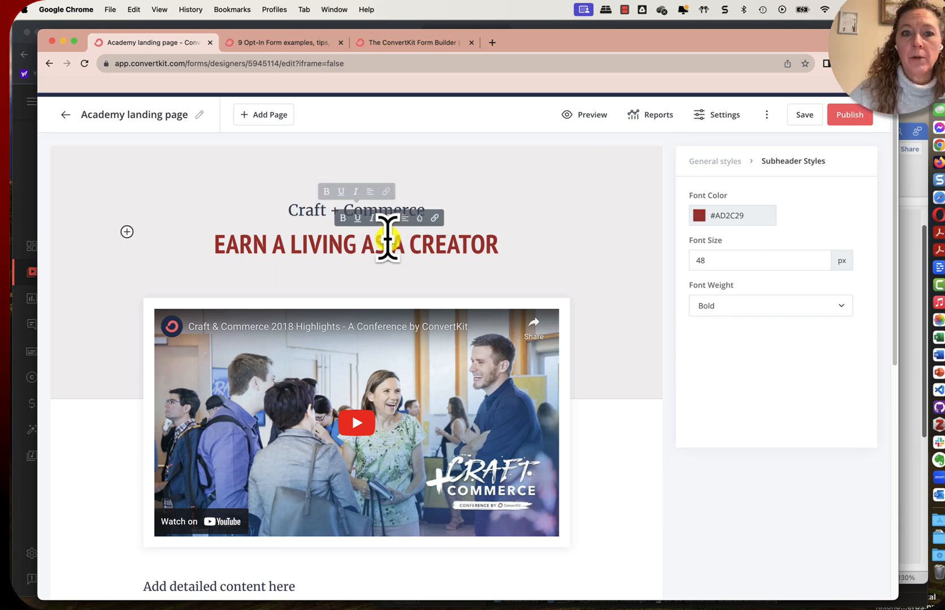
triple_click(355, 244)
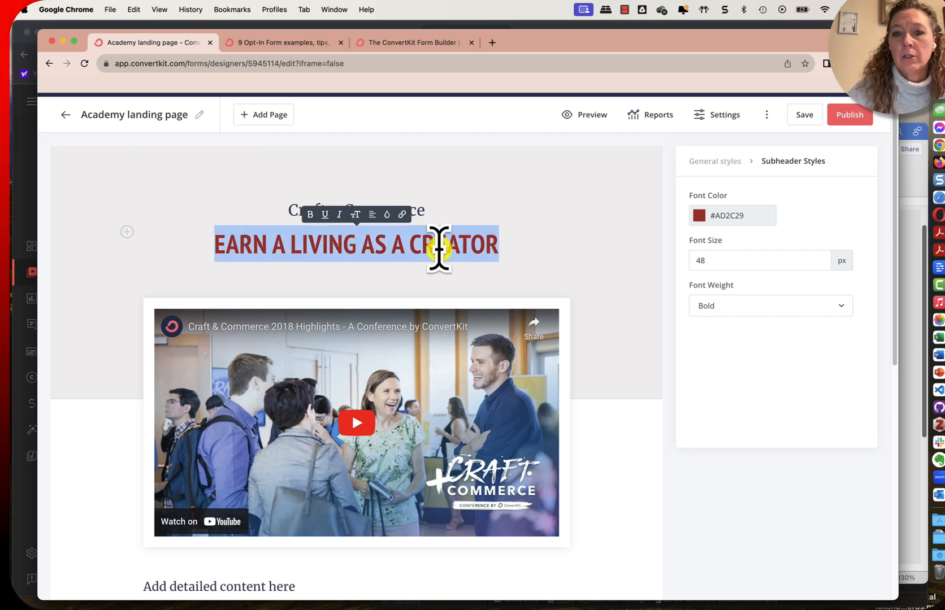
type("JOIN THE ADVANCED CONVERTKIT TRAINING & GROUP SUPPORT WAITLIST")
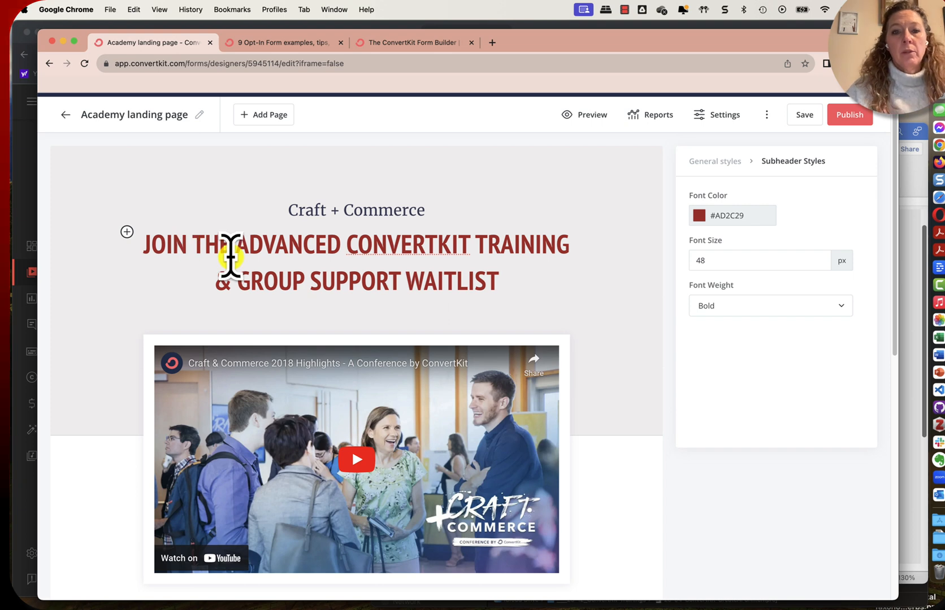
Replace the "Craft + Commerce" header text with "Join Waitlist"
left_click_drag(287, 211, 421, 213)
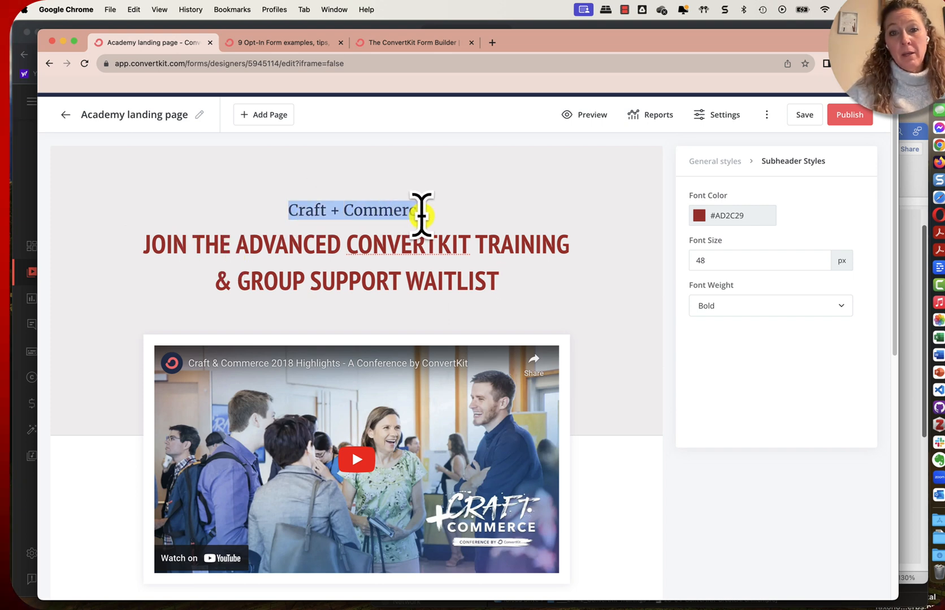
type("Join Waitlist")
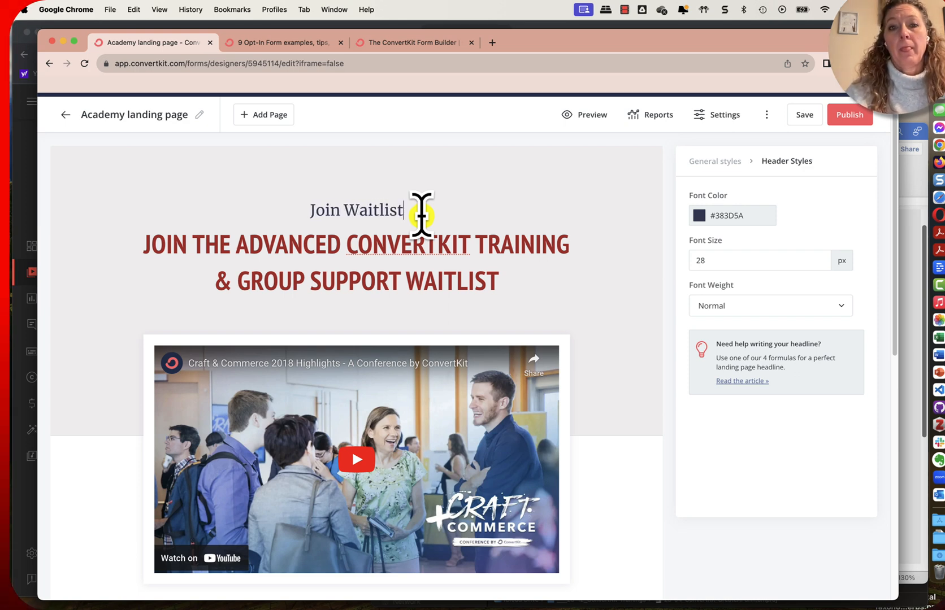
Shorten the red headline to "Advanced ConvertKit Training & Group Support" and extend the header above it to "Join Waitlist Now!"
double_click(487, 285)
key("BackSpace")
key("BackSpace")
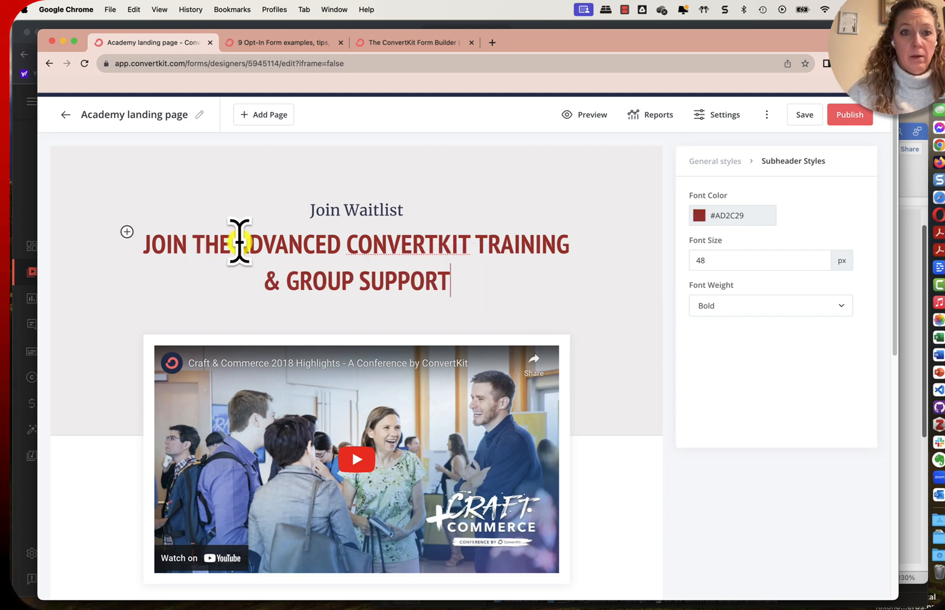
left_click_drag(239, 243, 138, 240)
key("BackSpace")
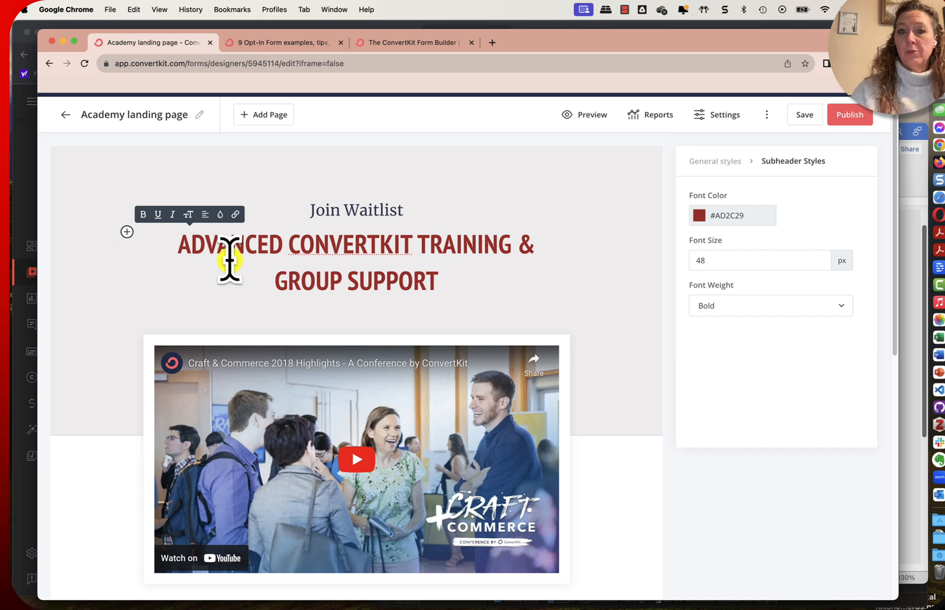
left_click(451, 215)
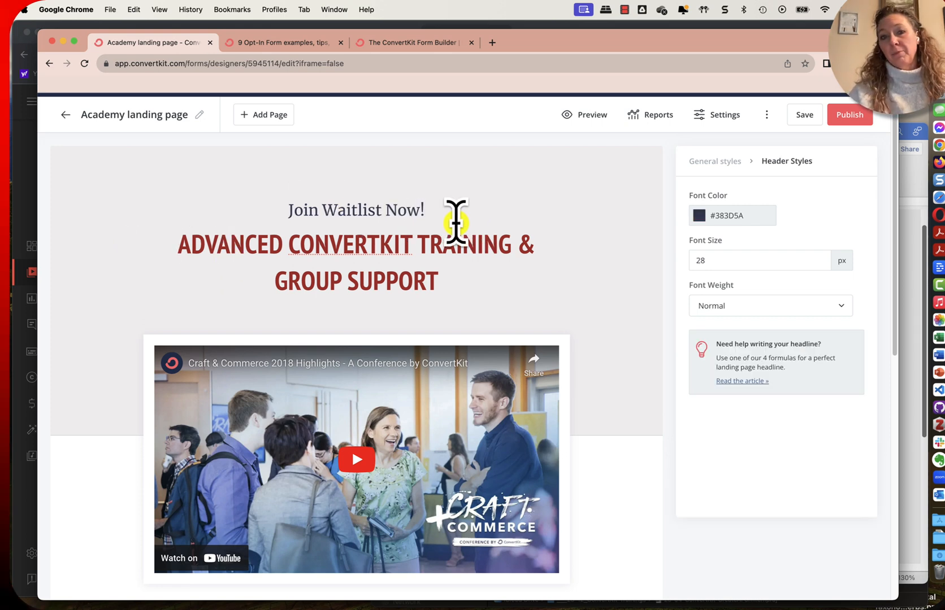
Examine the embedded video's settings with its YouTube URL, along with the page's general styles and the detailed content text styles
scroll(469, 404, "down", 2)
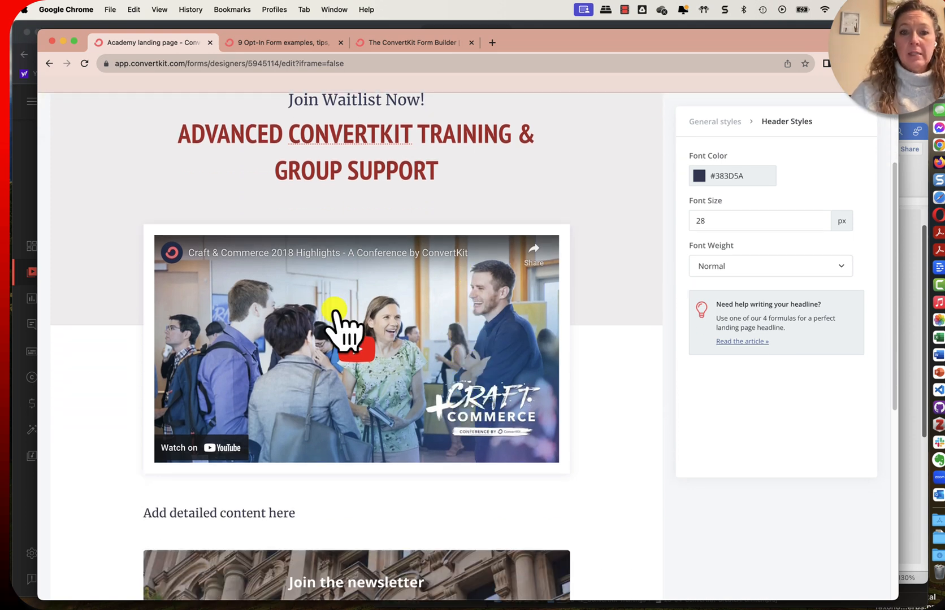
left_click(481, 309)
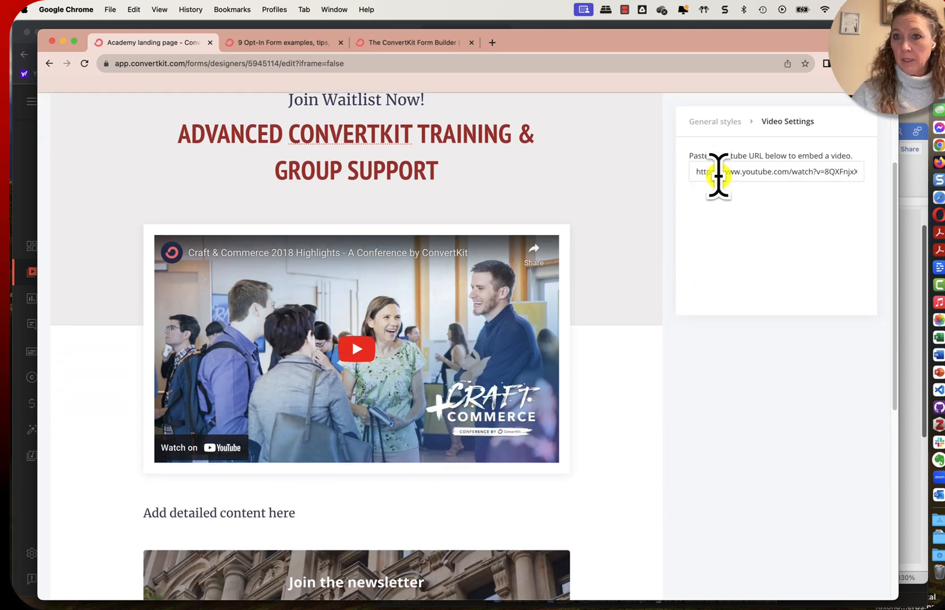
left_click(726, 122)
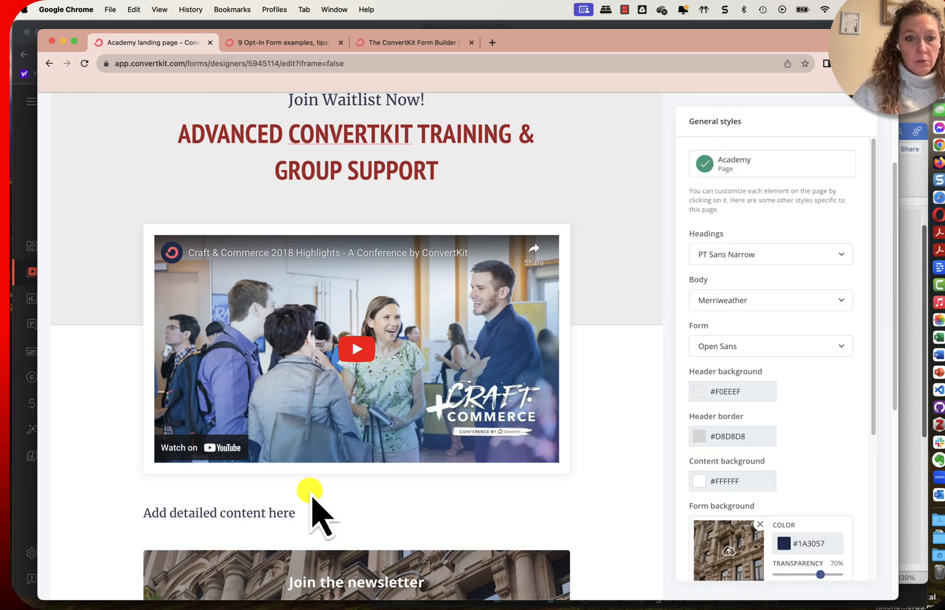
left_click(146, 512)
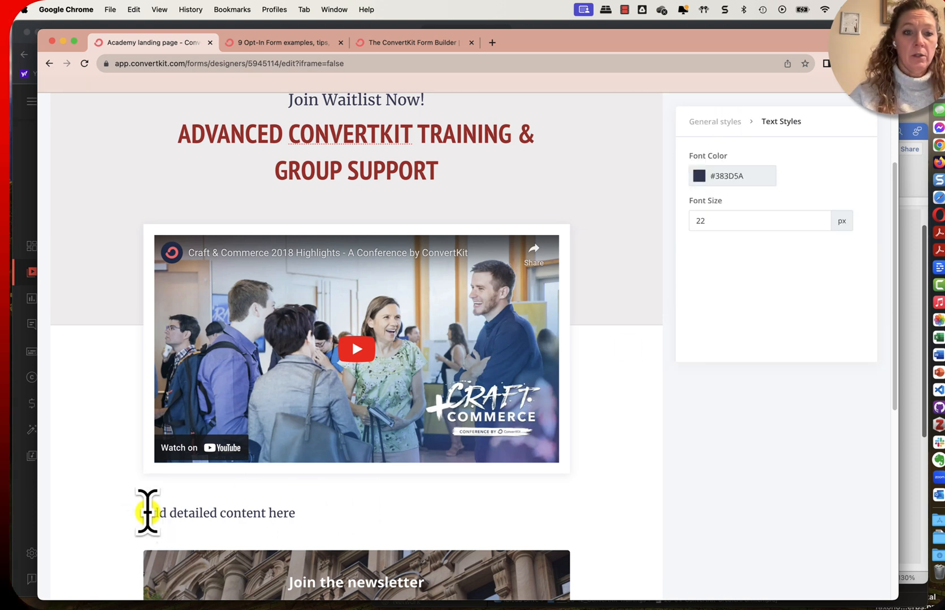
scroll(349, 492, "down", 1)
scroll(361, 397, "up", 2)
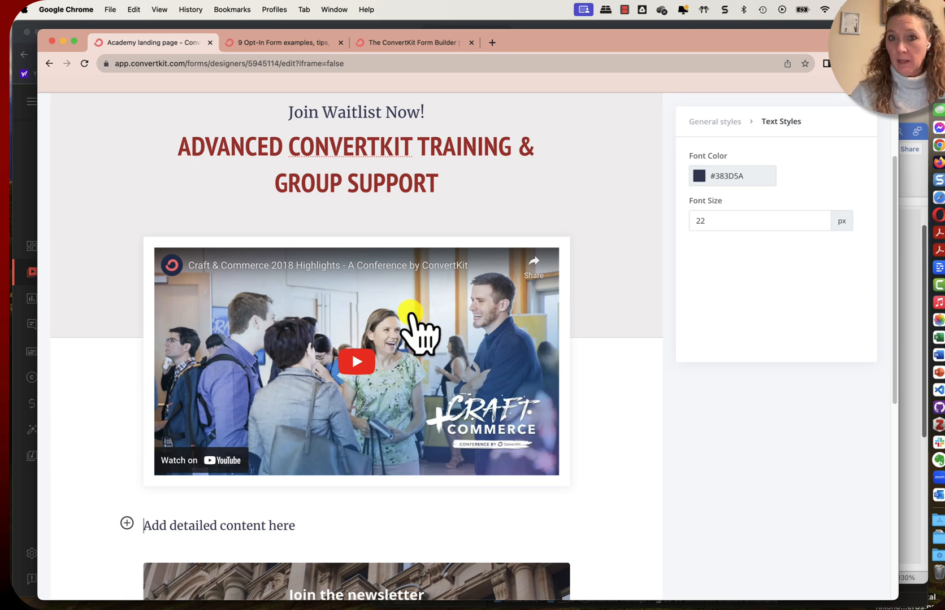
left_click(412, 345)
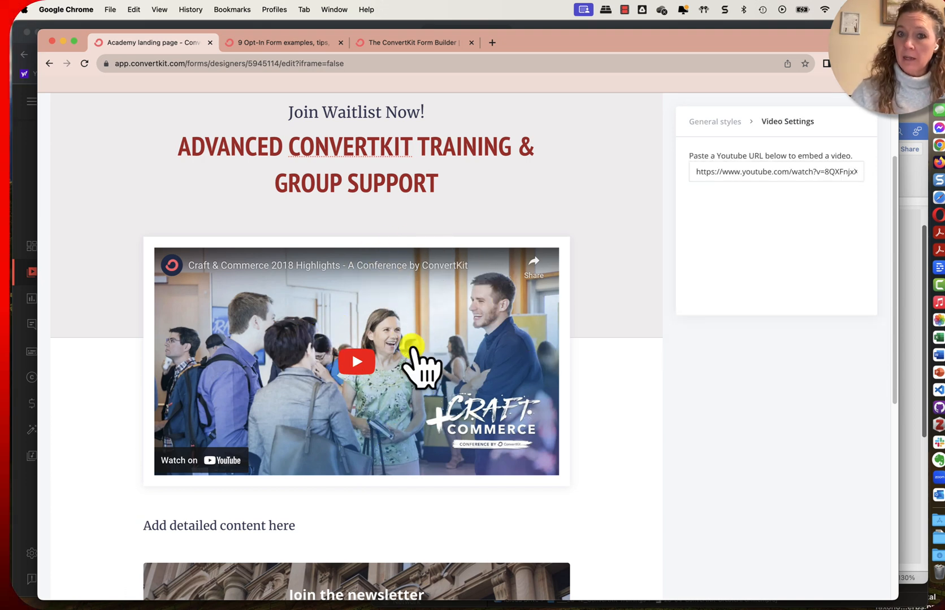
Look over the detailed content text, newsletter sign-up form and image placeholder below the video
scroll(281, 289, "down", 1)
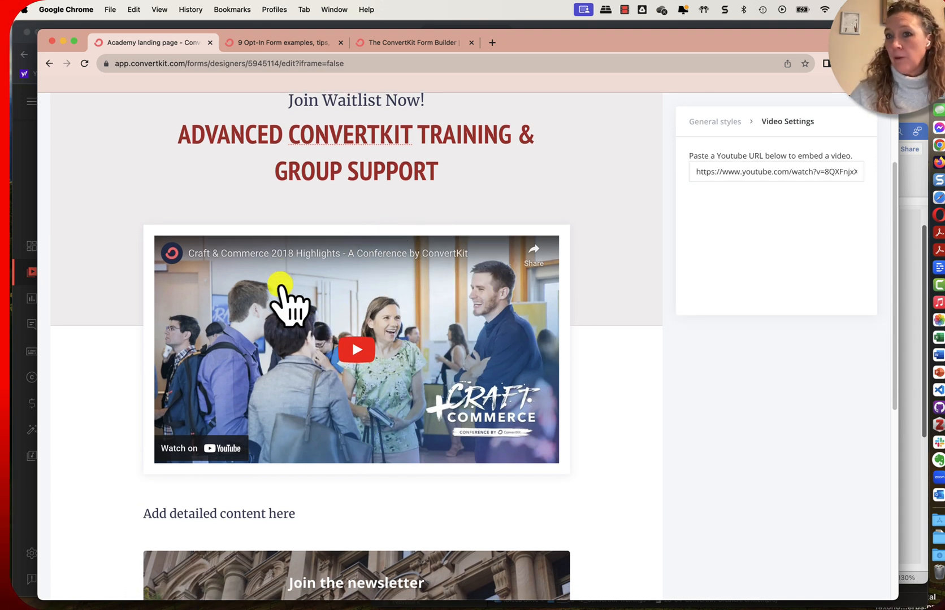
scroll(394, 294, "down", 2)
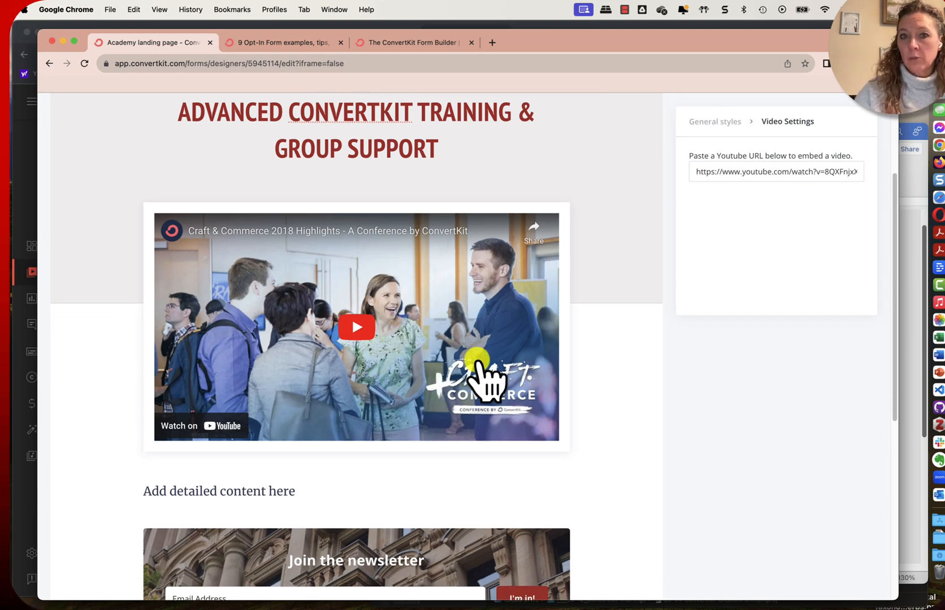
scroll(498, 401, "down", 4)
scroll(502, 402, "down", 8)
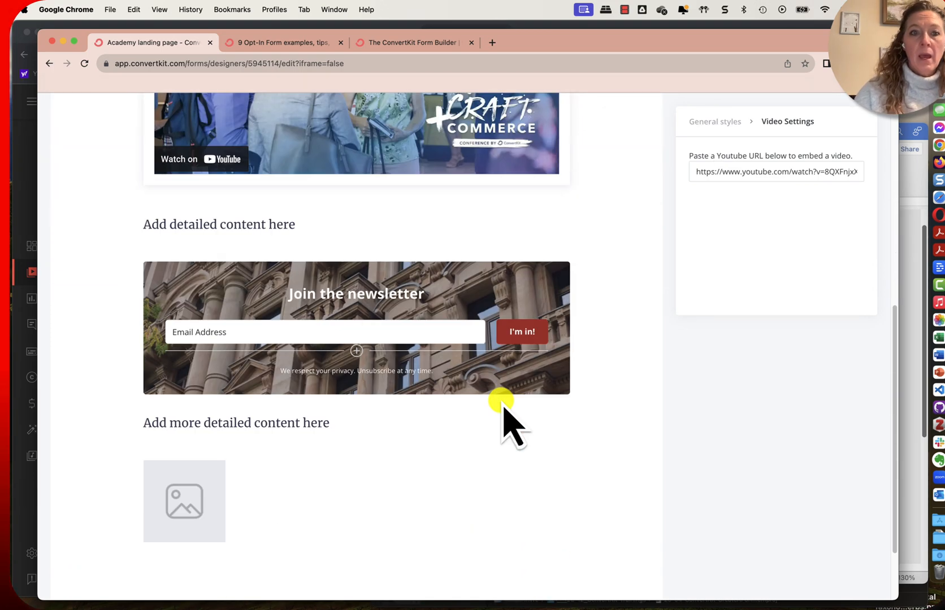
left_click(298, 223)
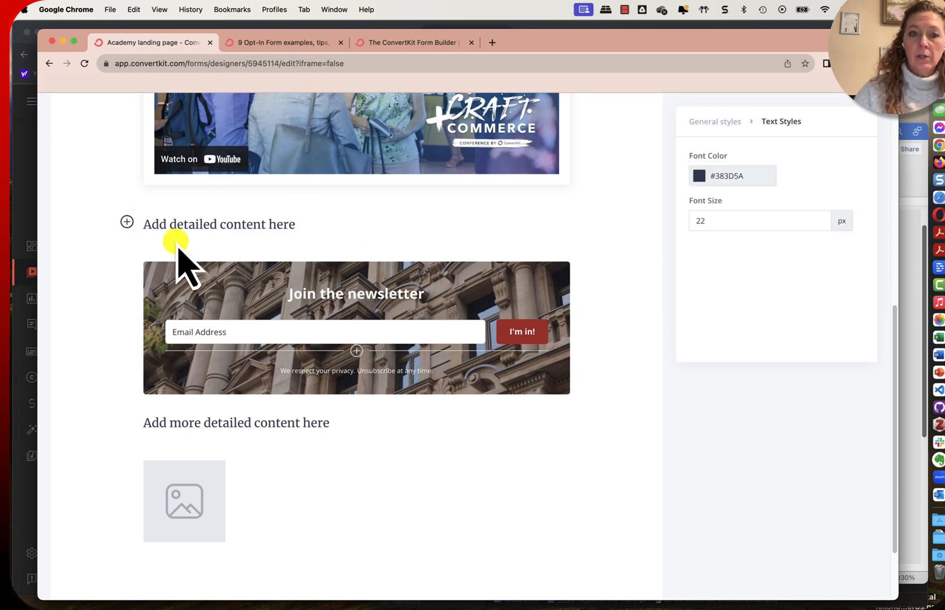
scroll(267, 294, "up", 10)
scroll(367, 274, "up", 2)
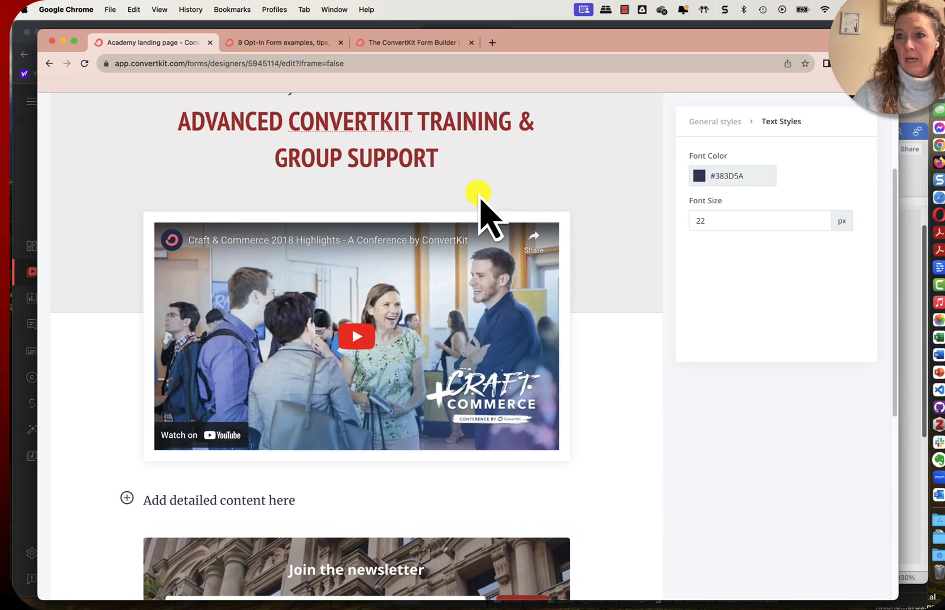
Switch to the Word document and copy the three description paragraphs, from "Responding to popular demand" to "ensuring a tailored learning experience."
left_click(920, 192)
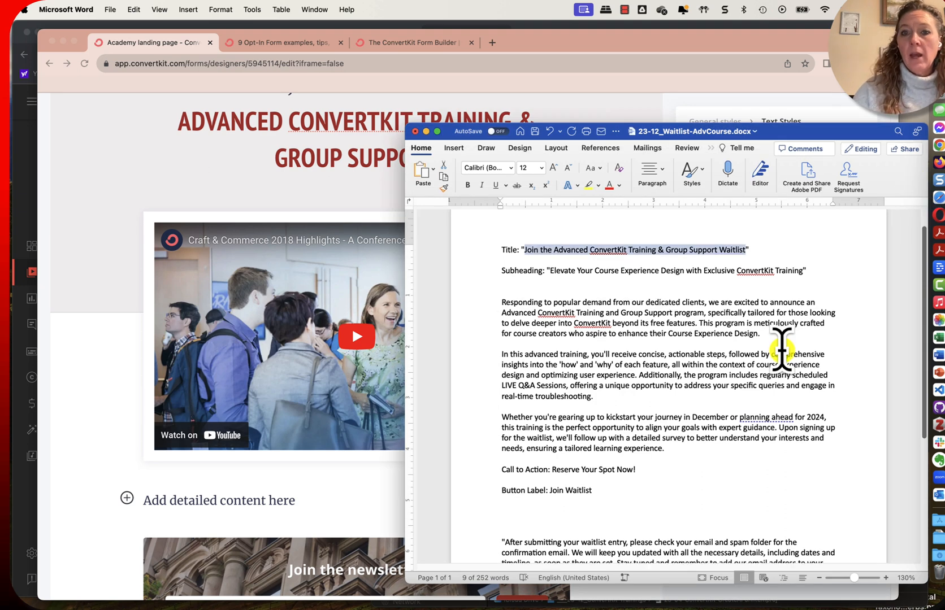
scroll(609, 339, "down", 2)
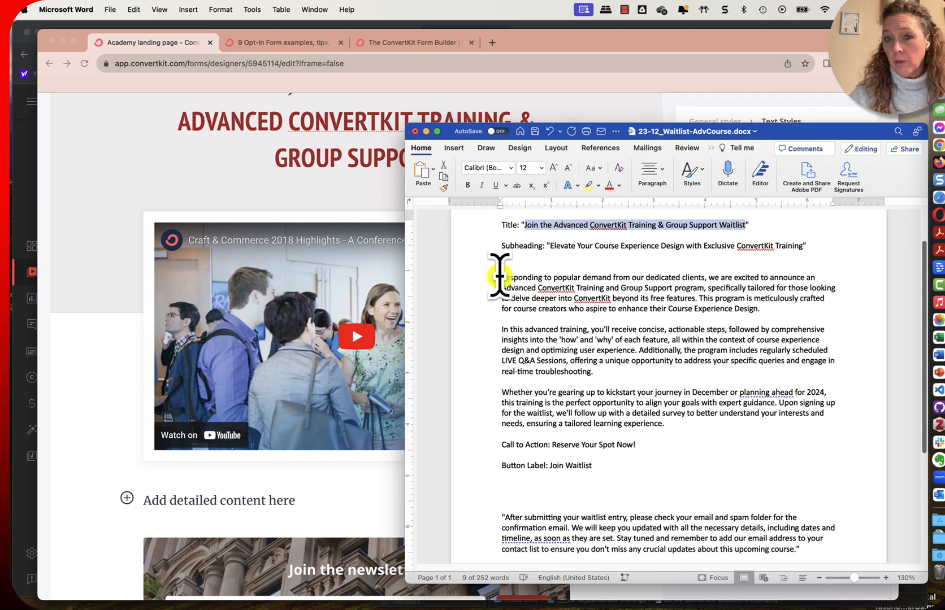
left_click_drag(499, 277, 638, 439)
key("super+c")
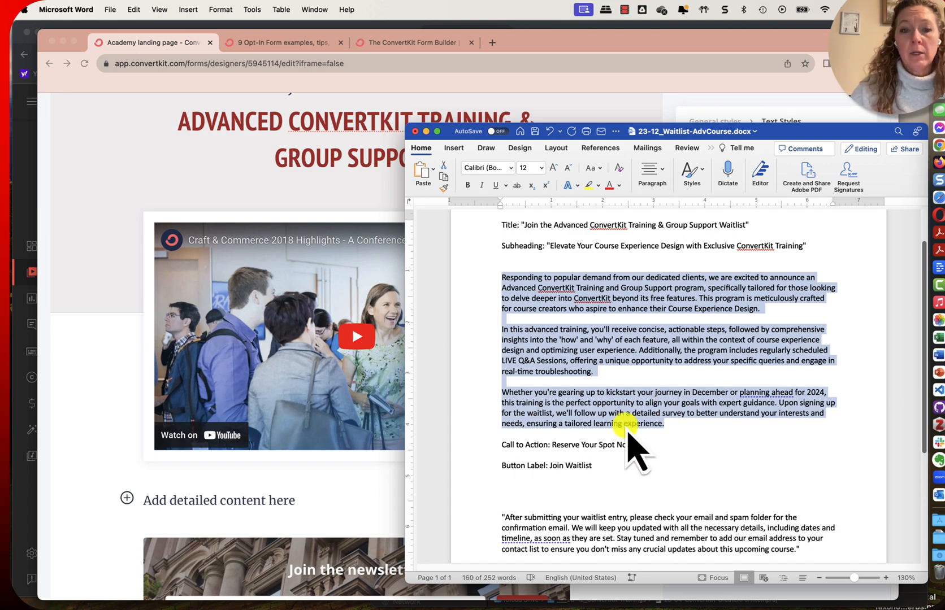
Paste the copied description paragraphs into the landing page's "Add detailed content here" text block below the video
left_click(209, 500)
key("super+v")
scroll(413, 496, "down", 10)
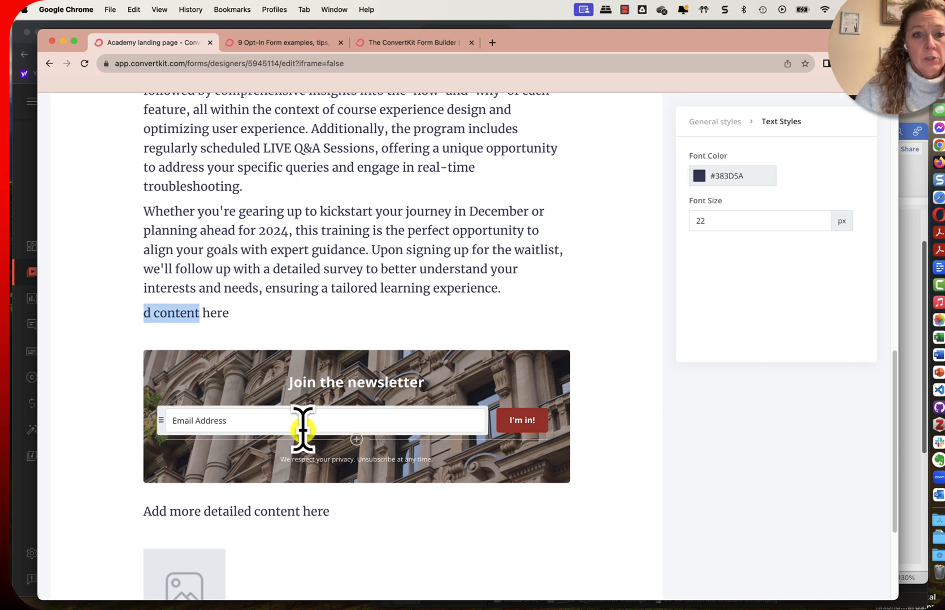
Delete the leftover "d content here" placeholder text below the description and change the form heading to "Join the waitlist!"
key("BackSpace")
key("BackSpace")
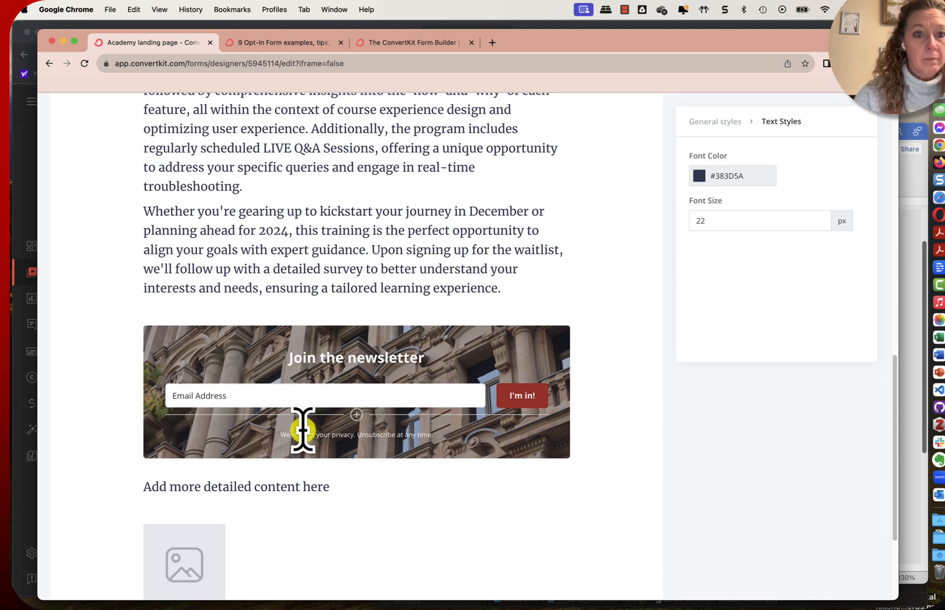
double_click(401, 357)
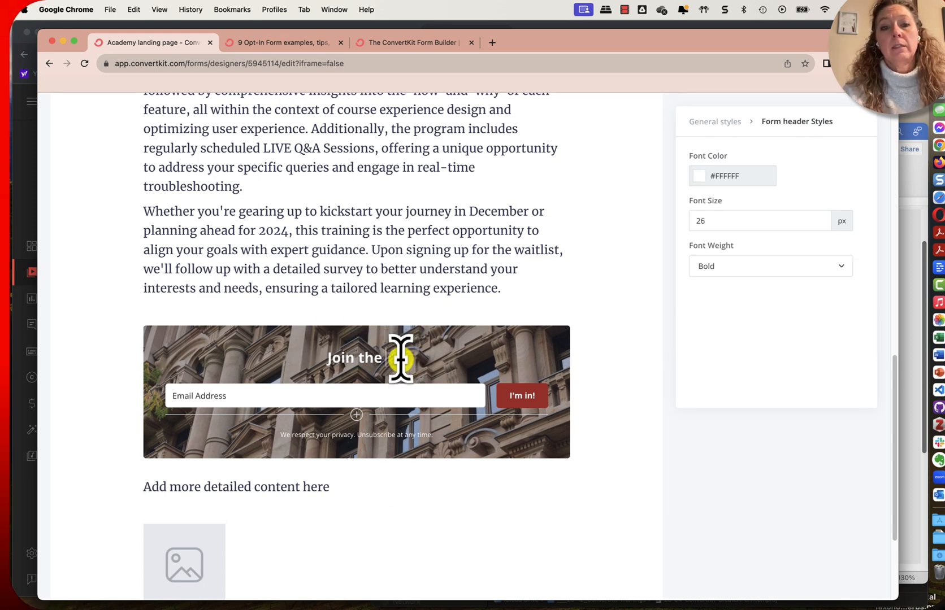
type("wait")
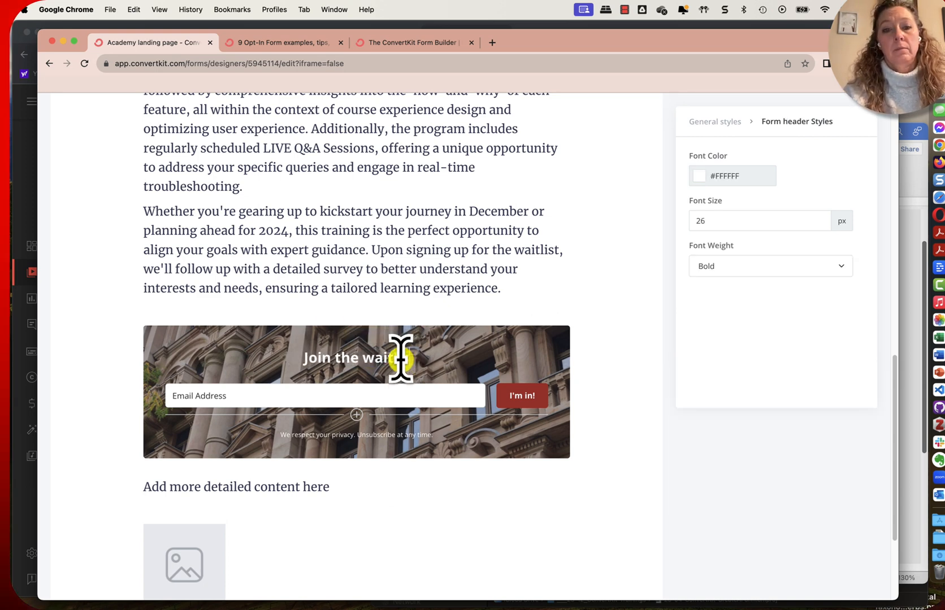
type("list!")
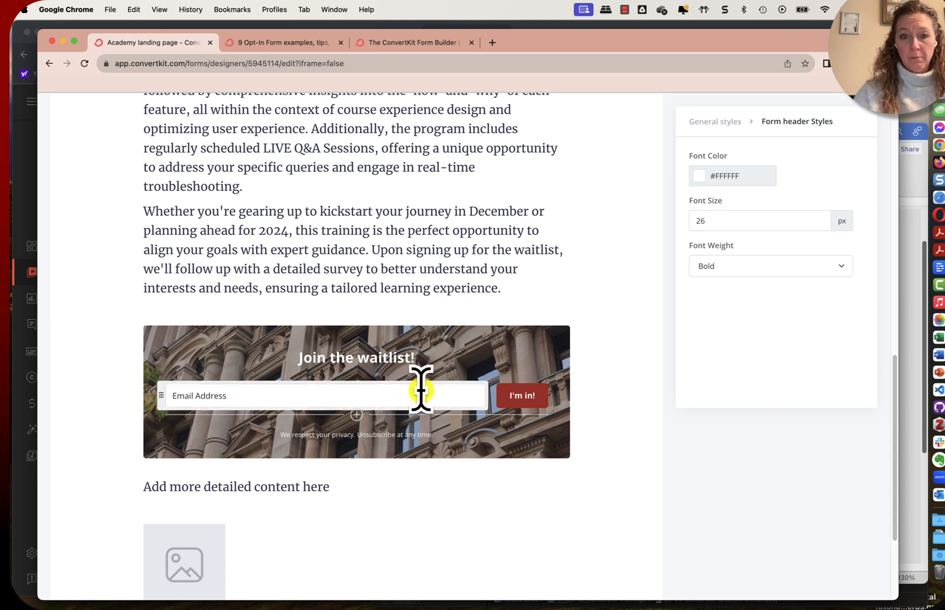
Switch to the Word document and copy the subheading "Elevate Your Course Experience Design with Exclusive ConvertKit Training"
left_click(301, 485)
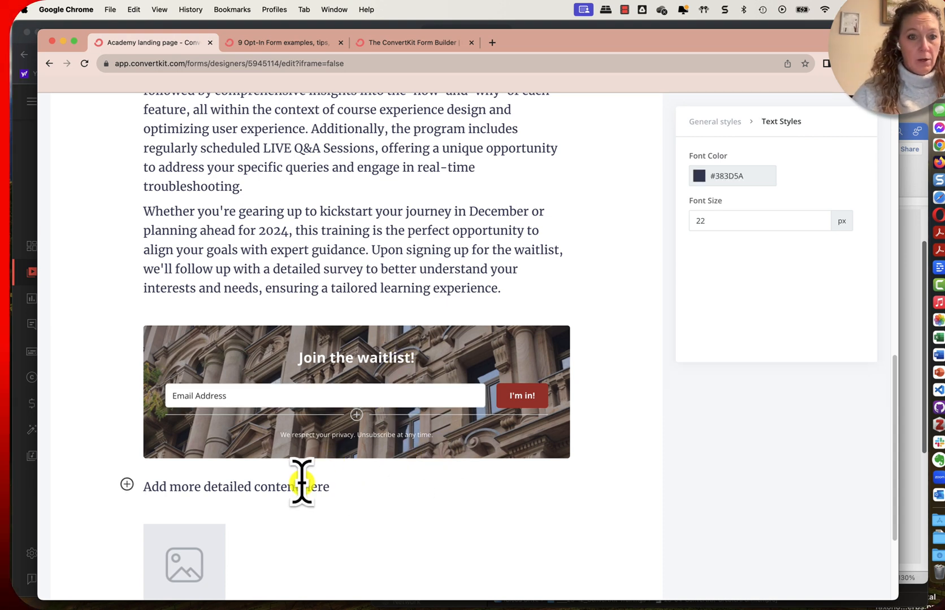
scroll(301, 484, "down", 2)
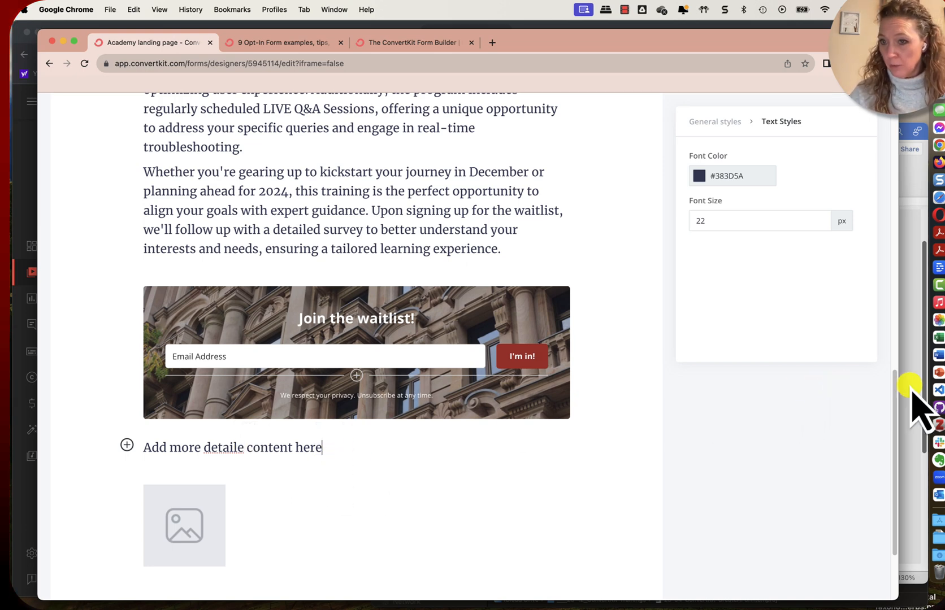
left_click(938, 355)
left_click(708, 309)
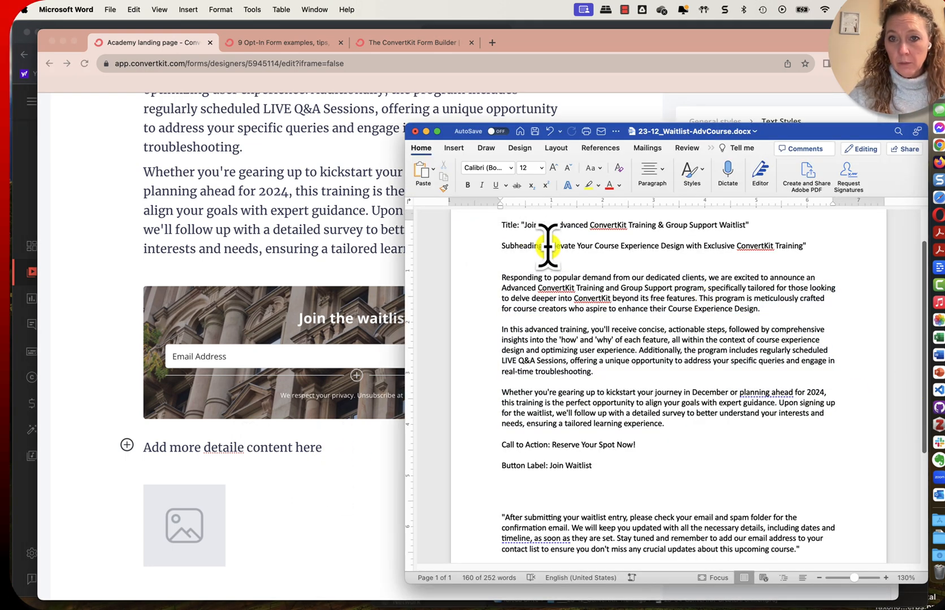
left_click_drag(550, 247, 699, 256)
key("super+c")
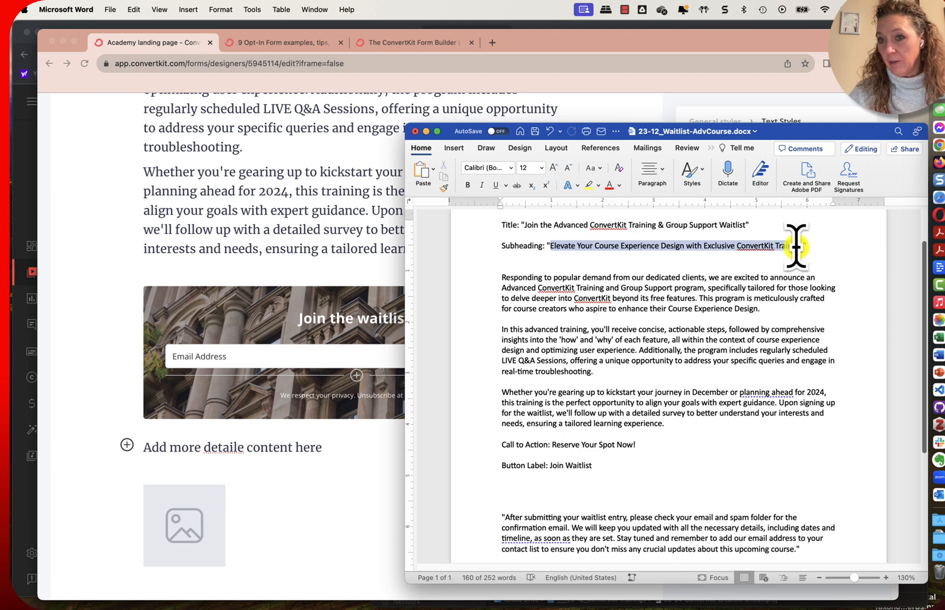
Replace the placeholder text below the form with the copied subheading, edited to "Elevate Your Course Experience with Exclusive ConvertKit Training!"
left_click(326, 452)
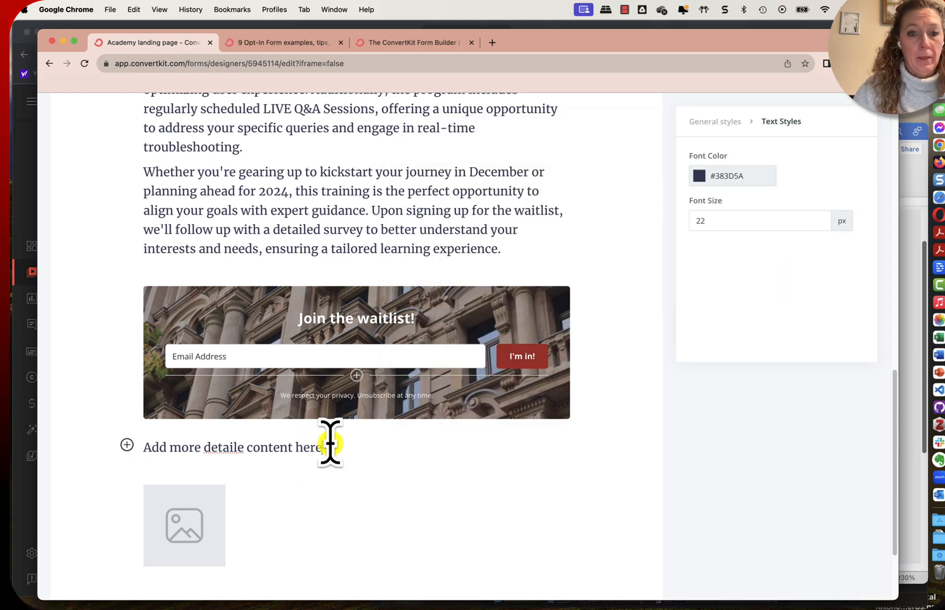
left_click_drag(324, 448, 137, 446)
key("super+v")
scroll(396, 514, "down", 1)
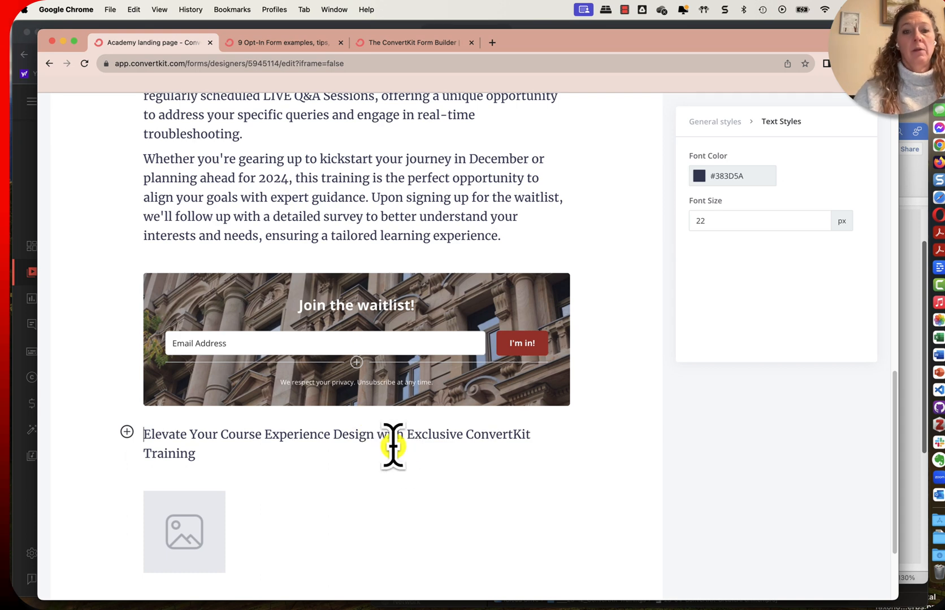
key("BackSpace")
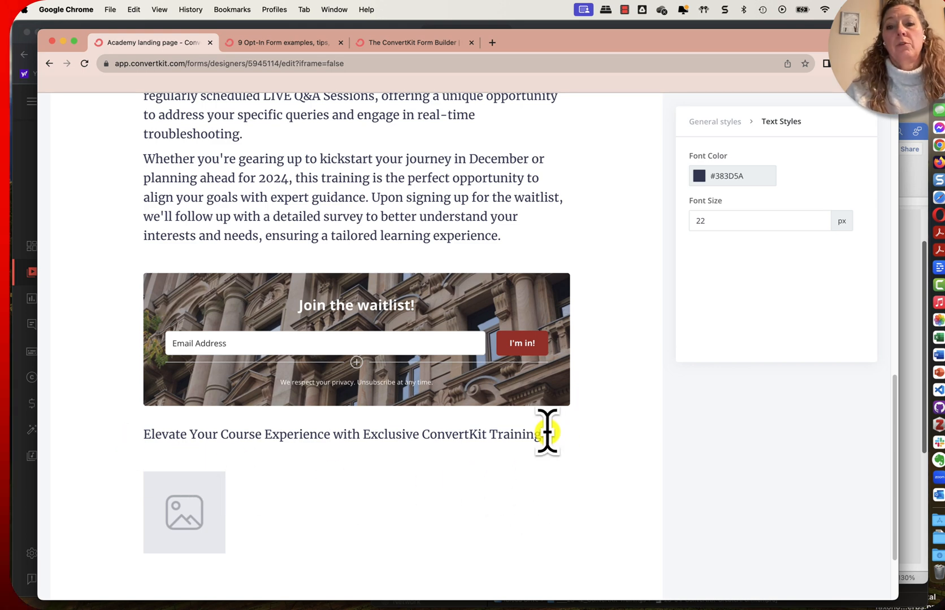
Fill the image placeholder below the subheading with the first recently uploaded picture of the woman wearing headphones
left_click(178, 493)
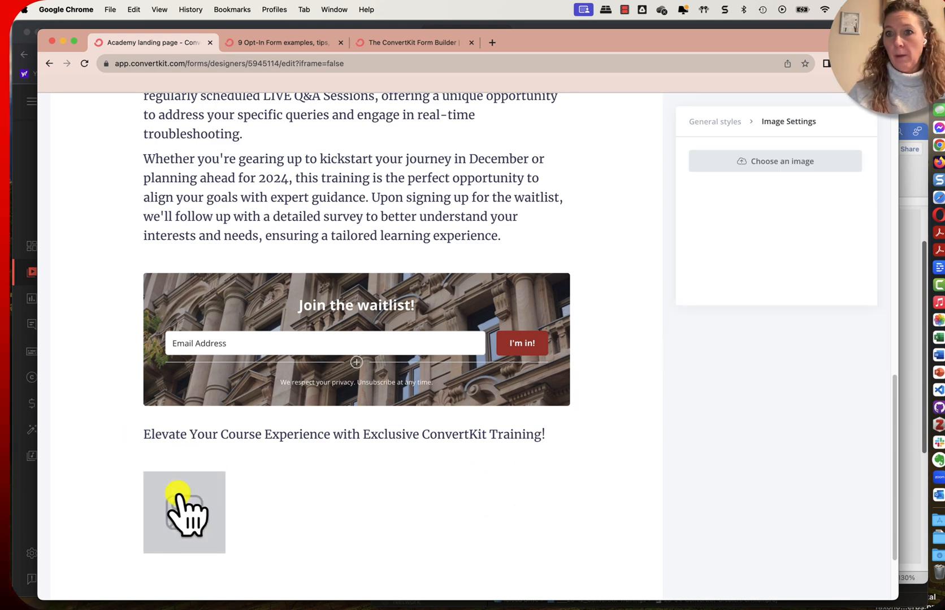
left_click(768, 161)
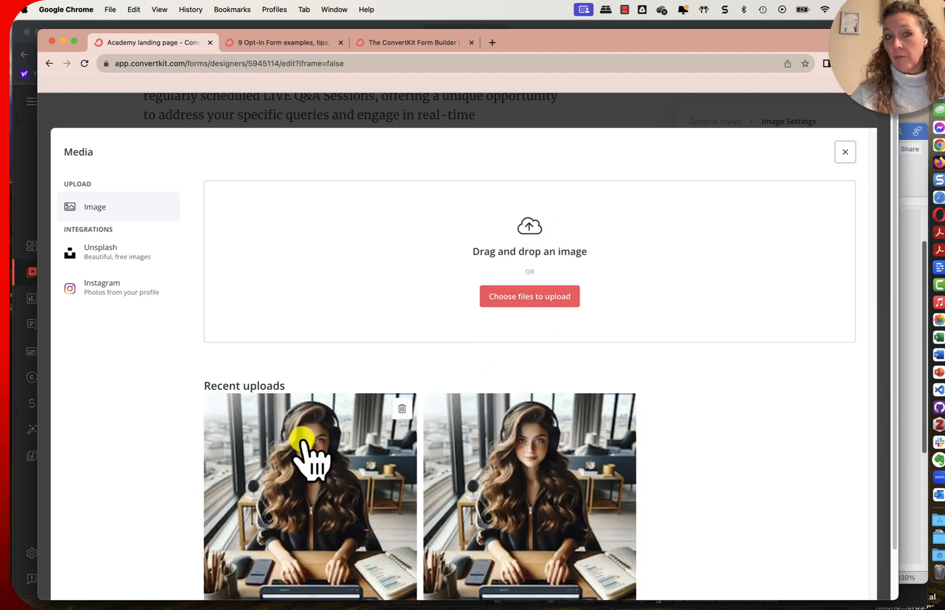
scroll(306, 450, "down", 2)
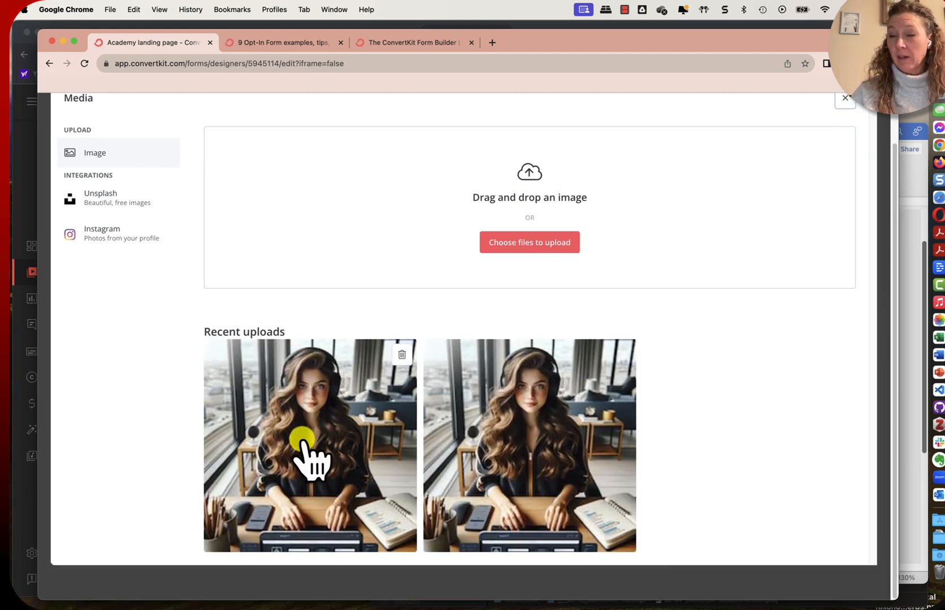
left_click(326, 401)
scroll(541, 377, "down", 8)
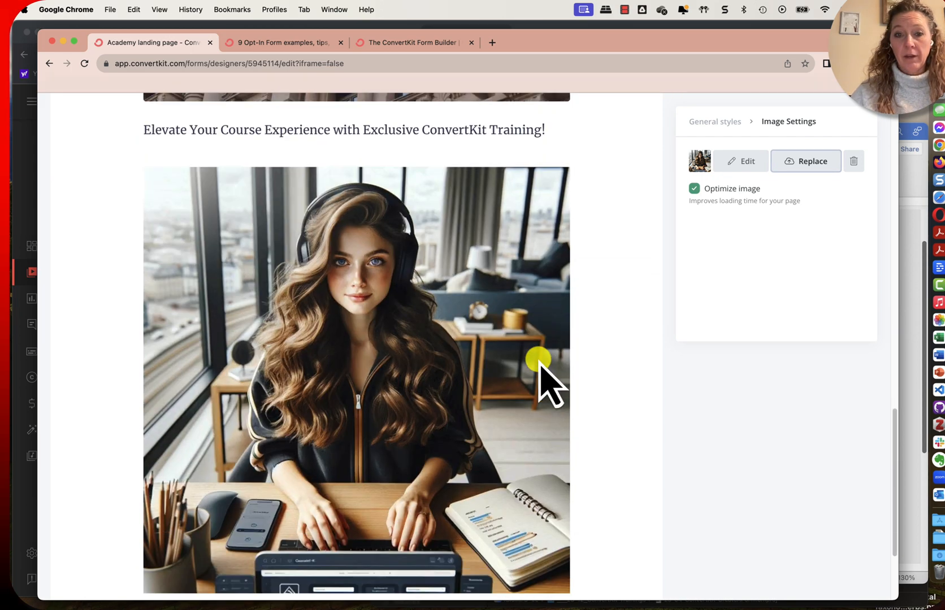
View the inserted picture's crop, filter, colors and markup options in the image editor, and close it with the picture unedited
scroll(544, 377, "up", 5)
scroll(540, 373, "up", 7)
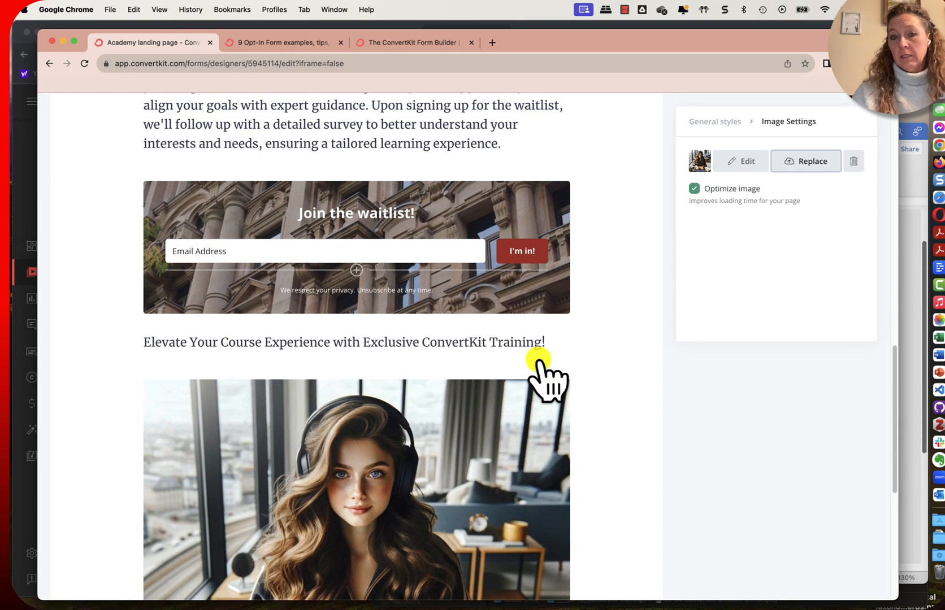
scroll(539, 365, "up", 6)
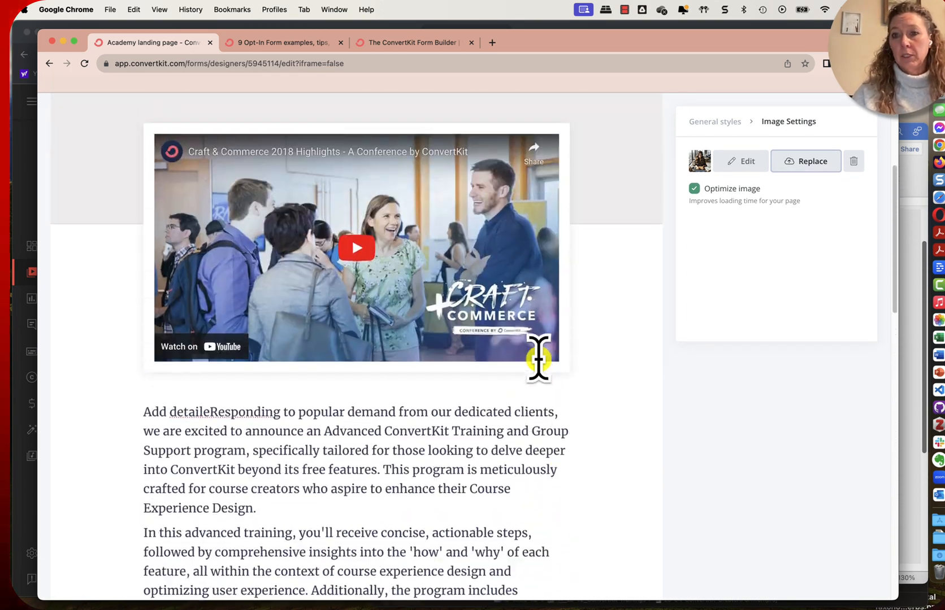
left_click(753, 163)
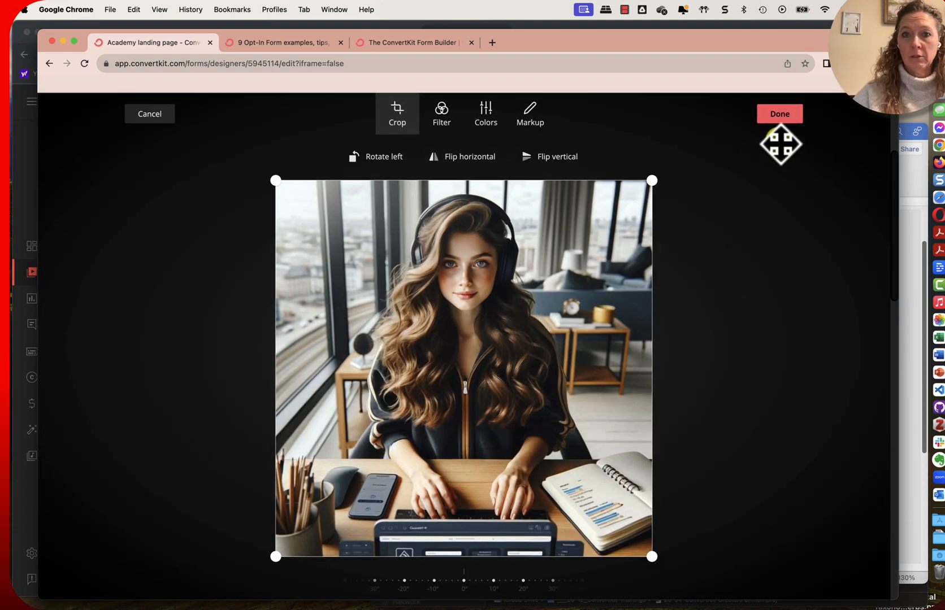
left_click(785, 115)
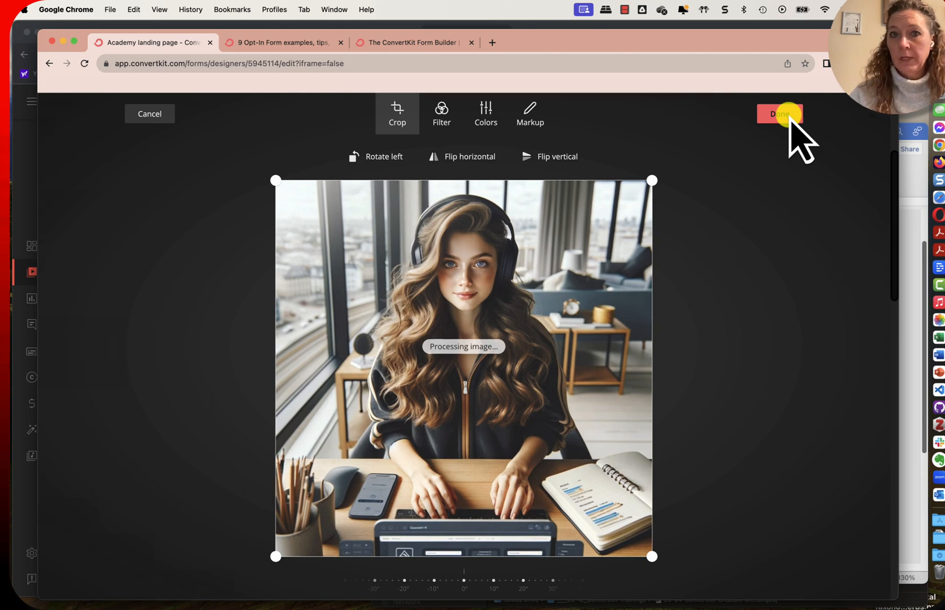
Look over the whole landing page, from the heading and video to the picture at the end
scroll(679, 295, "up", 5)
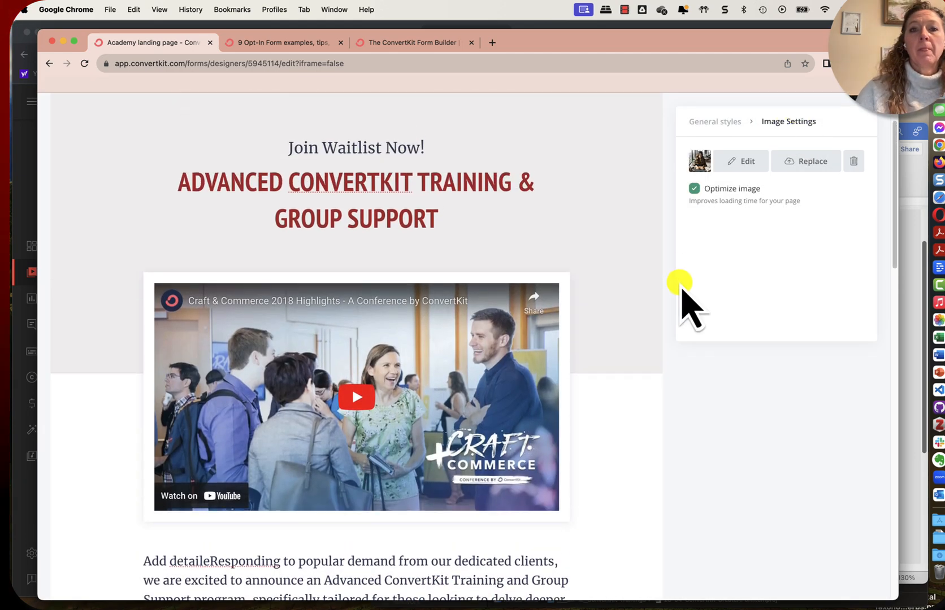
scroll(407, 270, "down", 3)
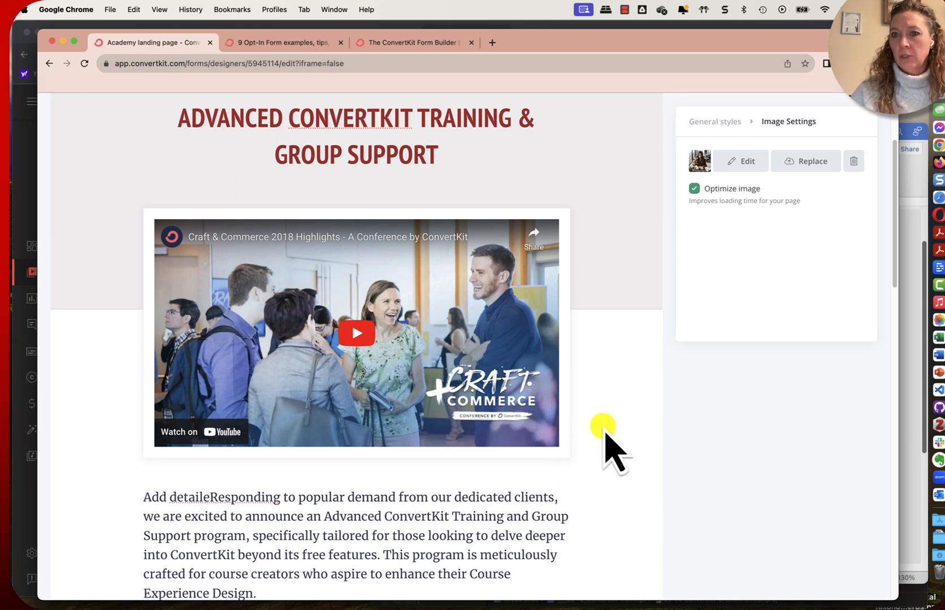
scroll(639, 497, "down", 15)
scroll(639, 482, "down", 5)
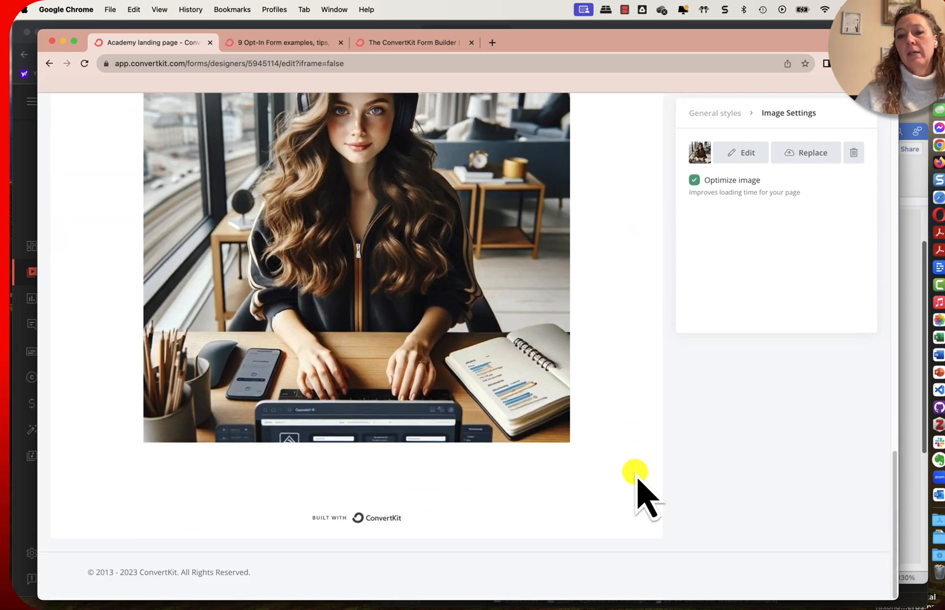
scroll(638, 481, "up", 12)
scroll(638, 481, "up", 3)
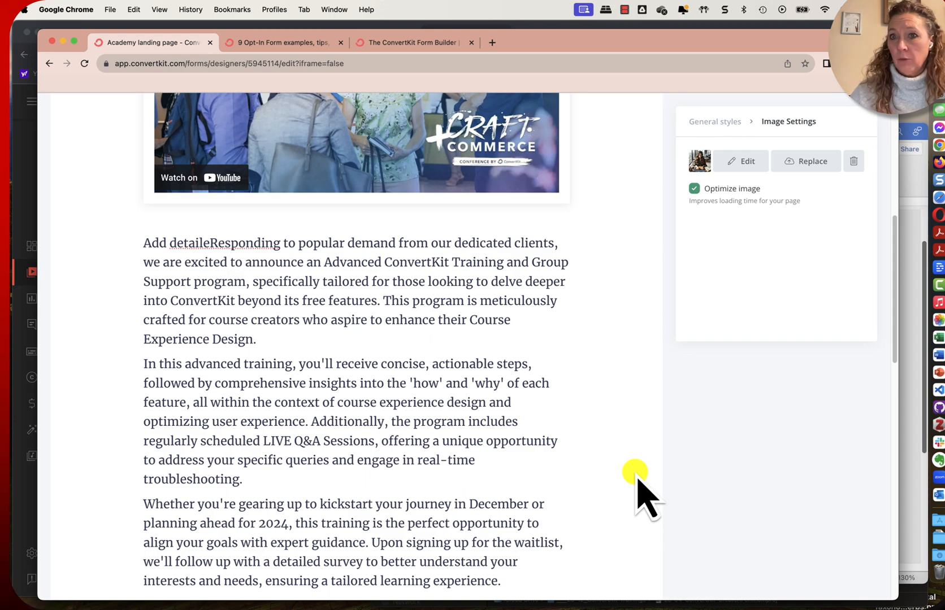
left_click(914, 174)
left_click(353, 325)
scroll(351, 320, "up", 5)
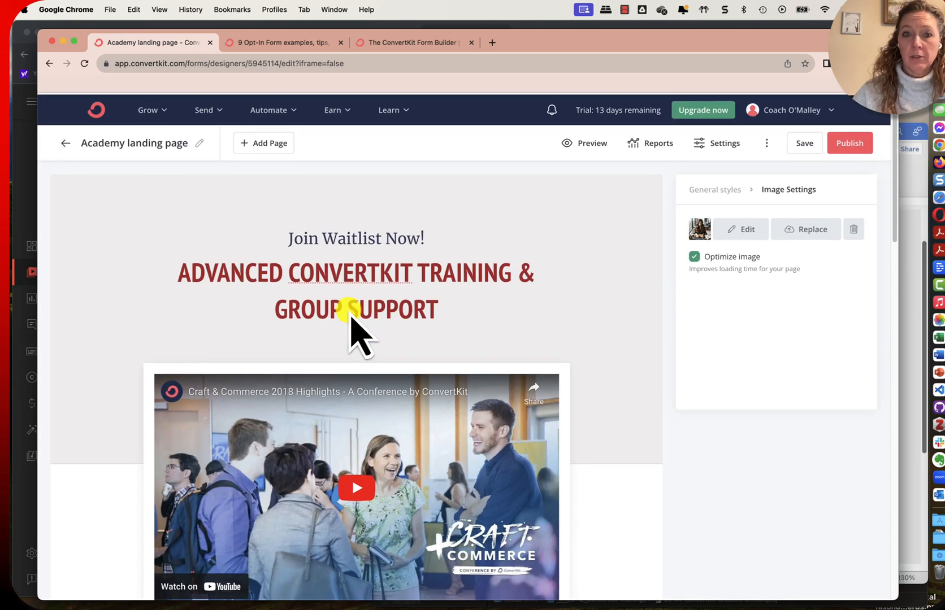
scroll(353, 325, "up", 1)
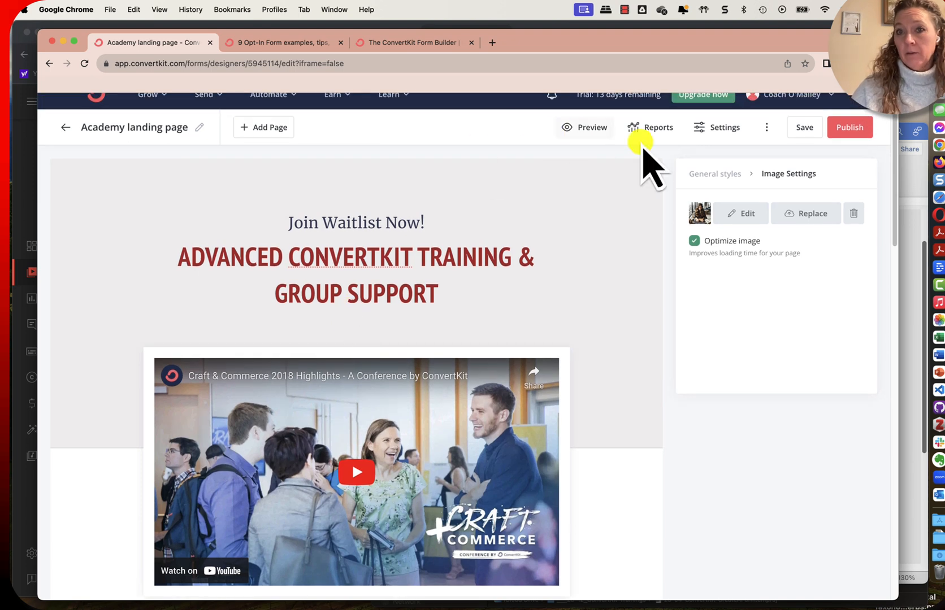
In the landing page settings, add "and spam folder" to the success message and add the page URL demo-hubrex.ck.page/waitlist-lp
left_click(735, 128)
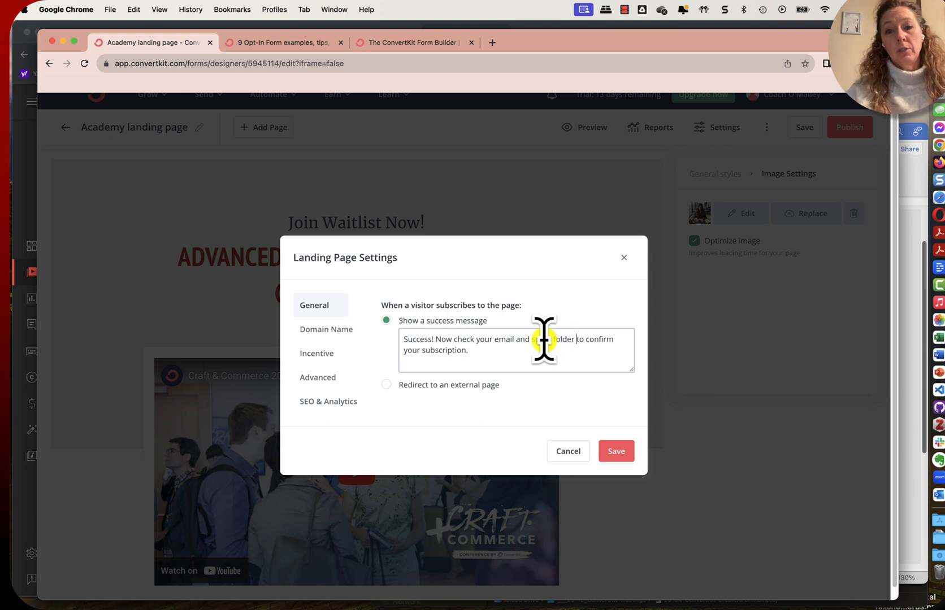
left_click(327, 328)
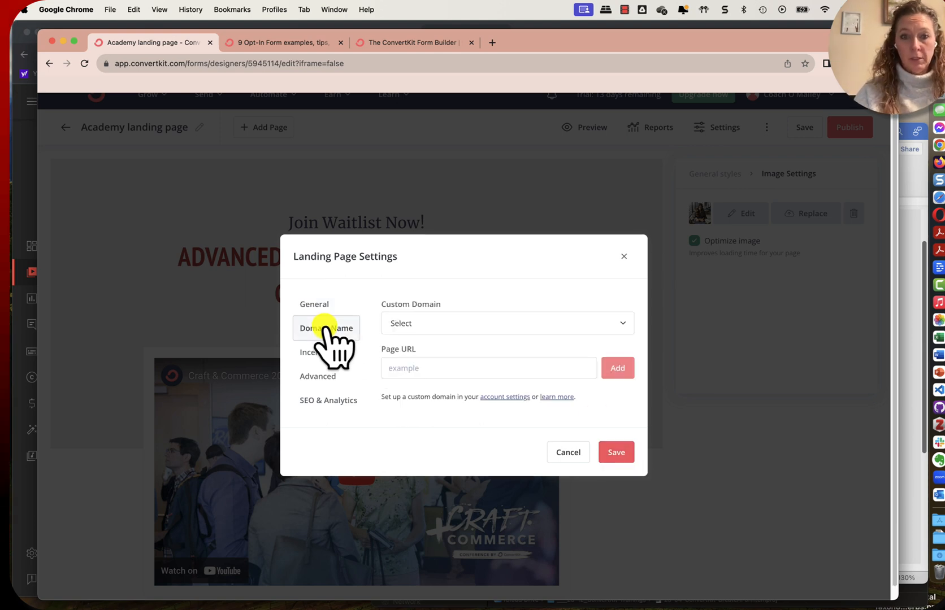
left_click(439, 323)
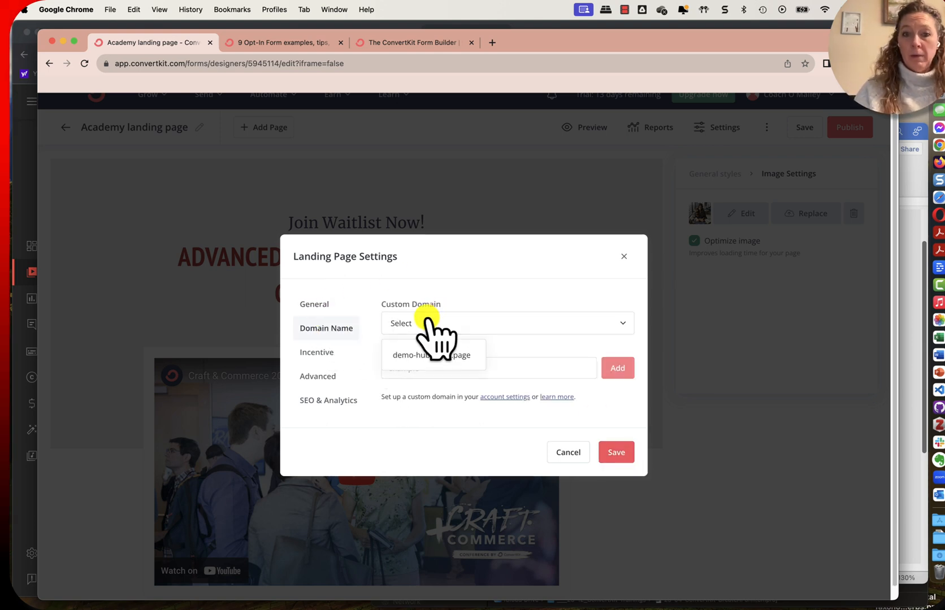
left_click(454, 360)
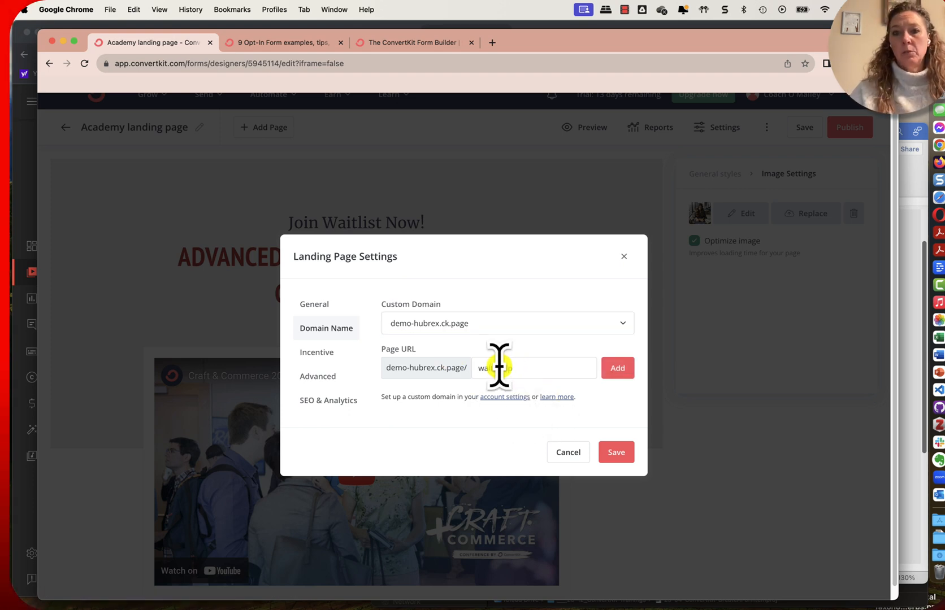
left_click(498, 366)
type("waitlist-lp")
left_click(618, 370)
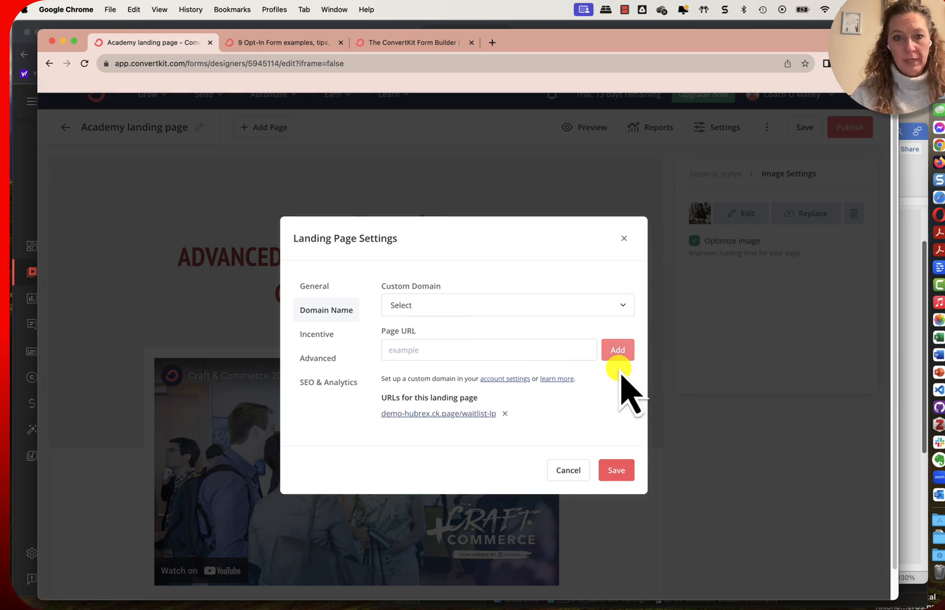
Review the incentive, advanced, and SEO & Analytics options, and save the landing page settings
left_click(315, 335)
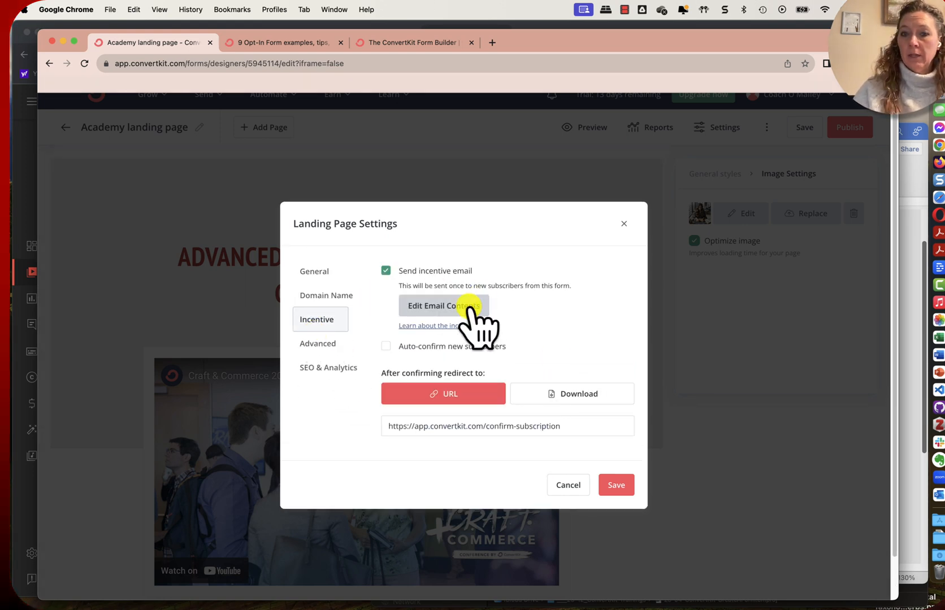
left_click(317, 354)
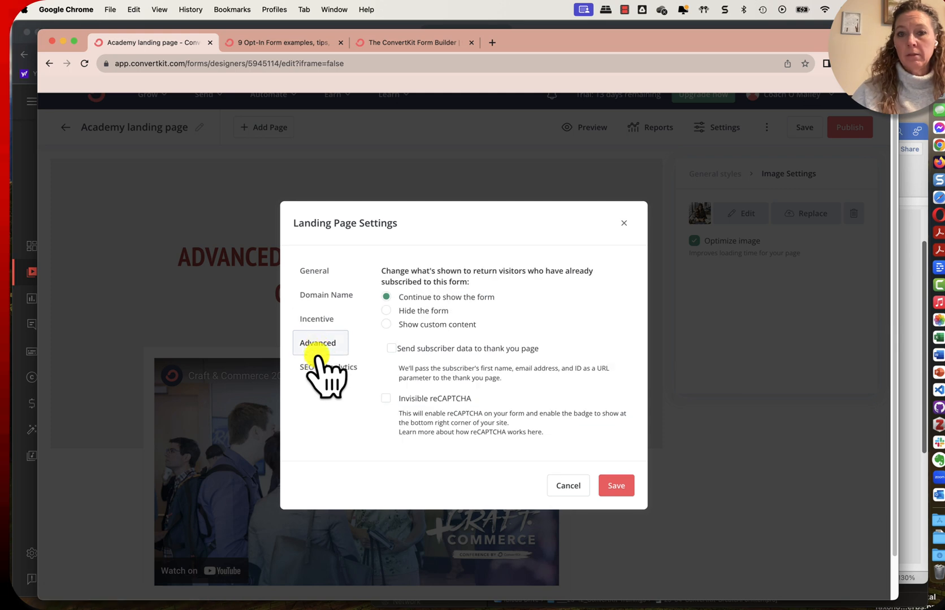
left_click(319, 364)
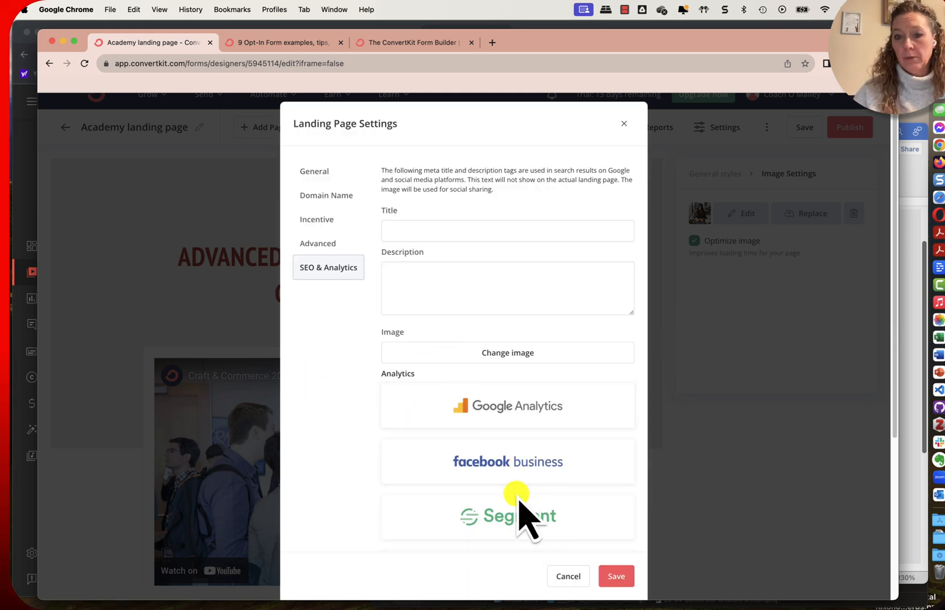
scroll(503, 397, "down", 1)
scroll(504, 397, "up", 1)
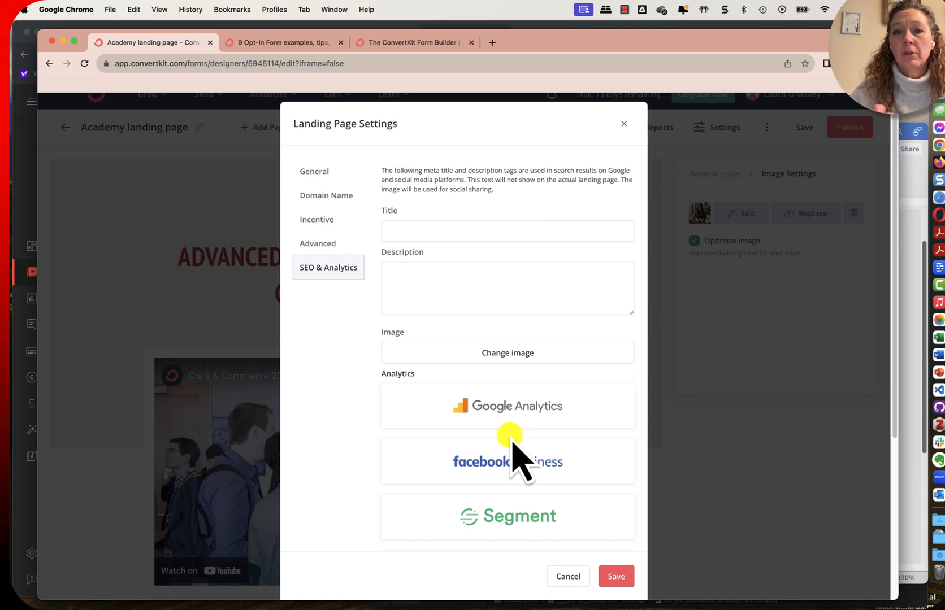
left_click(624, 576)
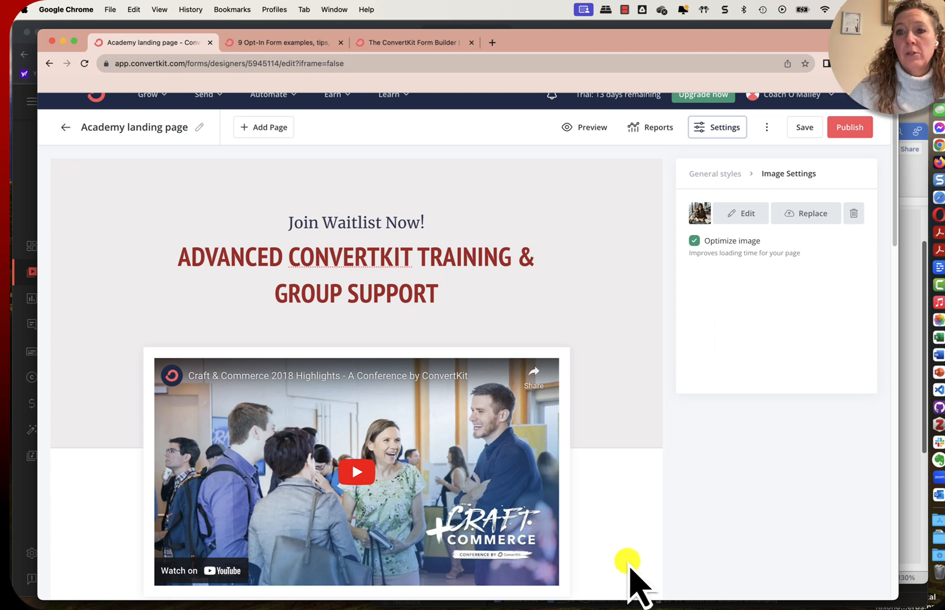
Save the Academy landing page, open its publish options, and copy the page's share URL
left_click(806, 126)
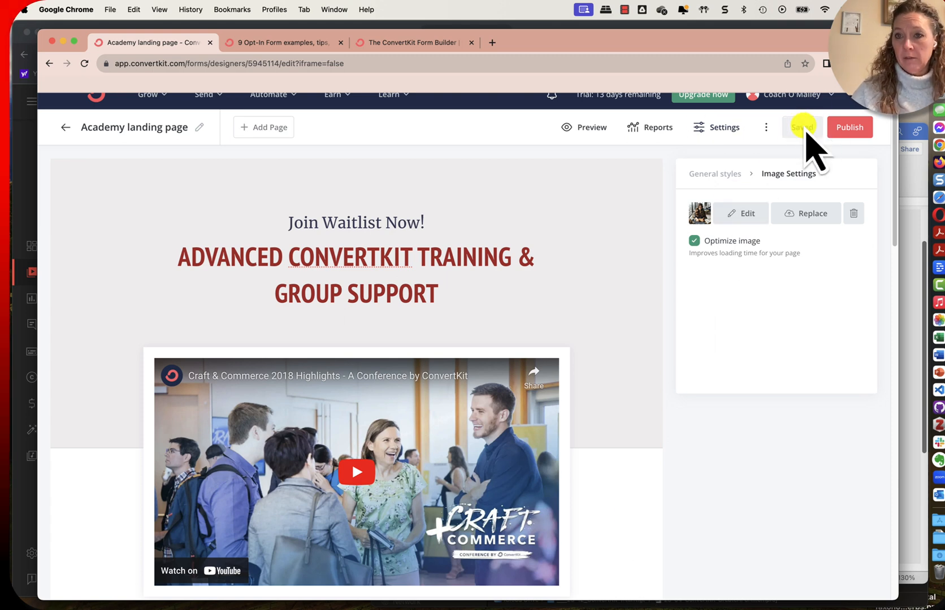
left_click(848, 127)
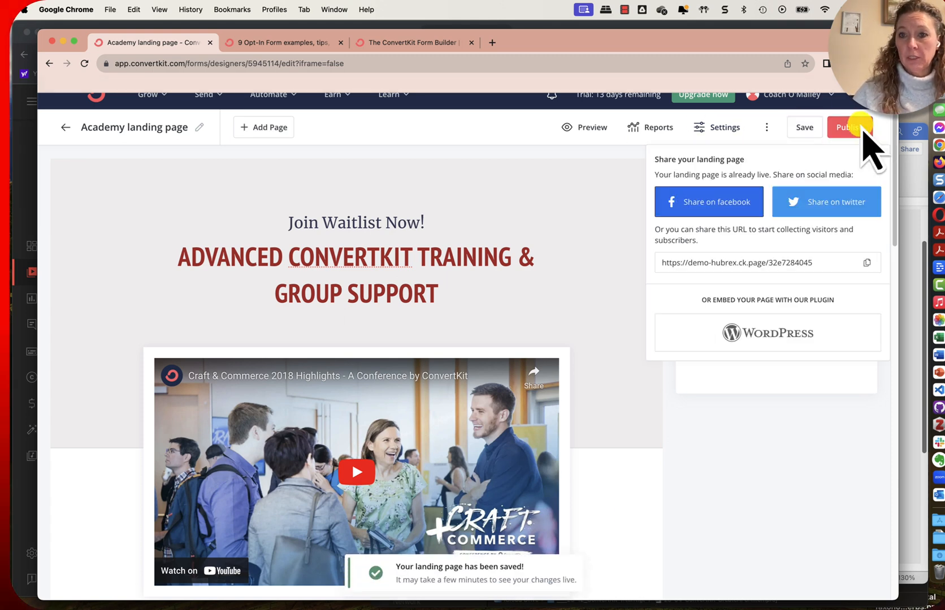
left_click(866, 262)
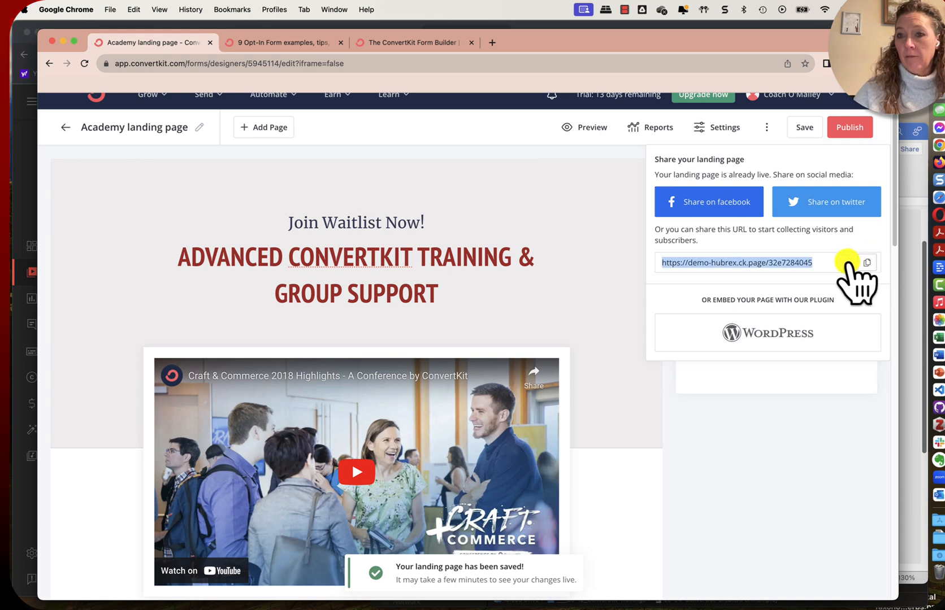
Open the copied landing page URL in a new browser tab, accepting the ad privacy notice, and look through the live page
left_click(491, 42)
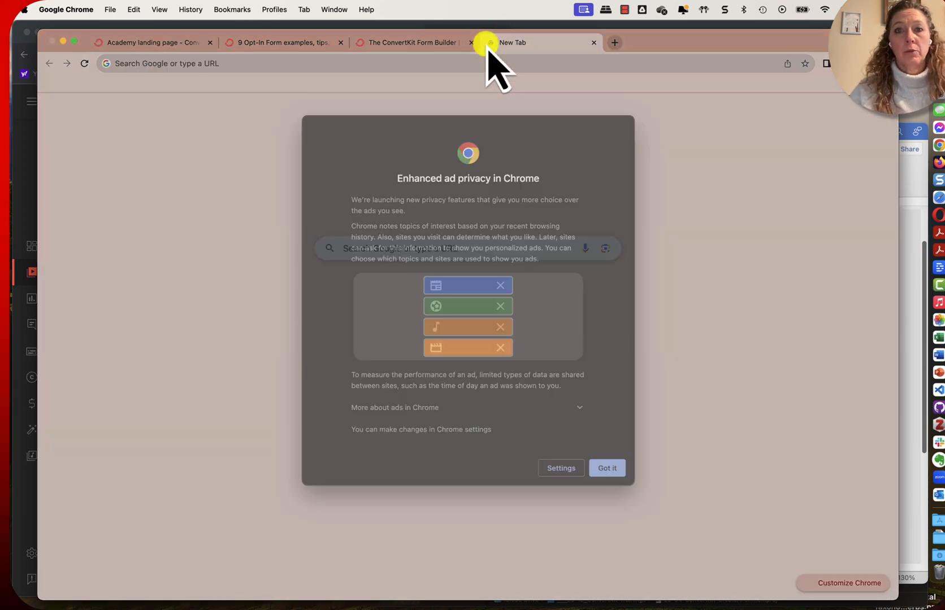
left_click(607, 482)
key("super+v")
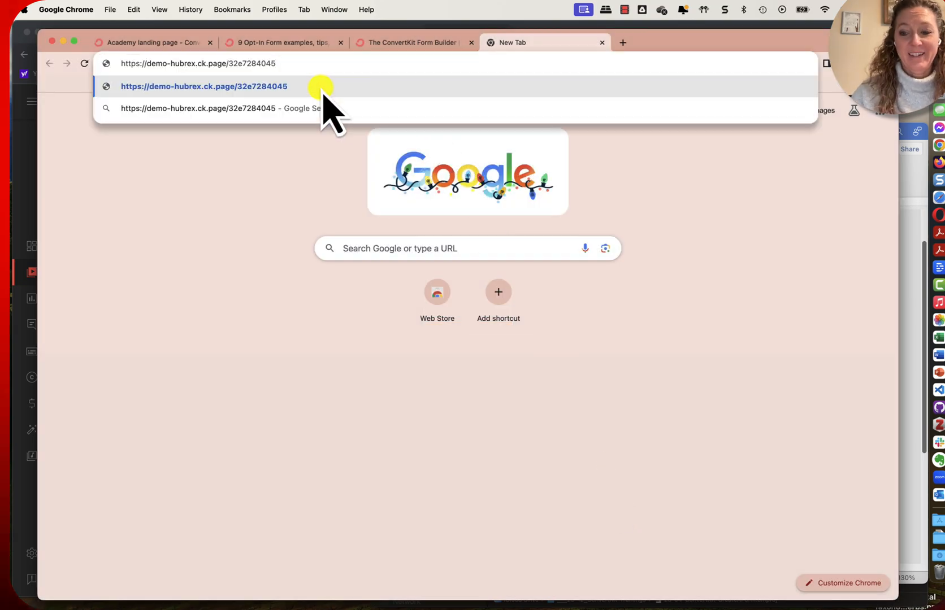
left_click(322, 87)
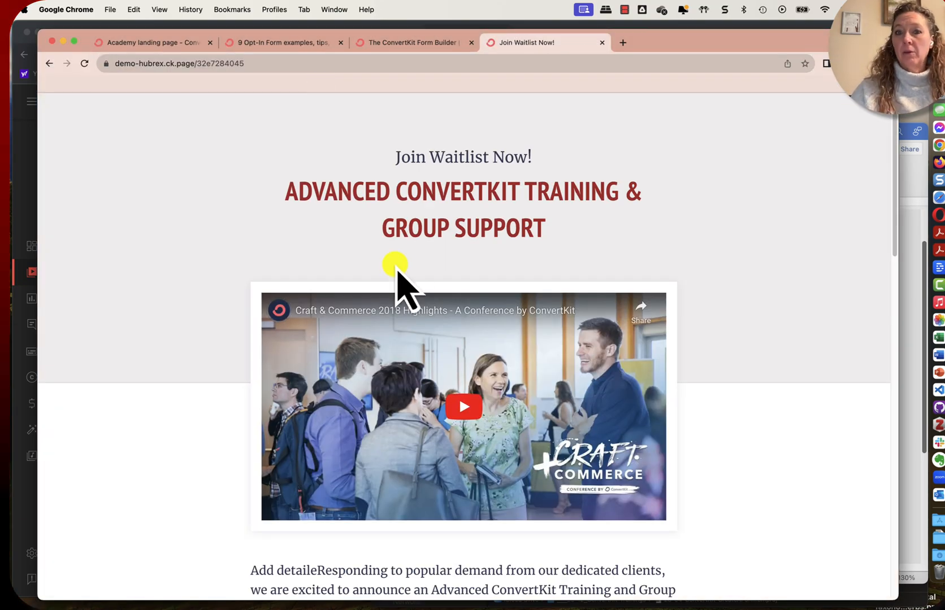
scroll(421, 326, "down", 20)
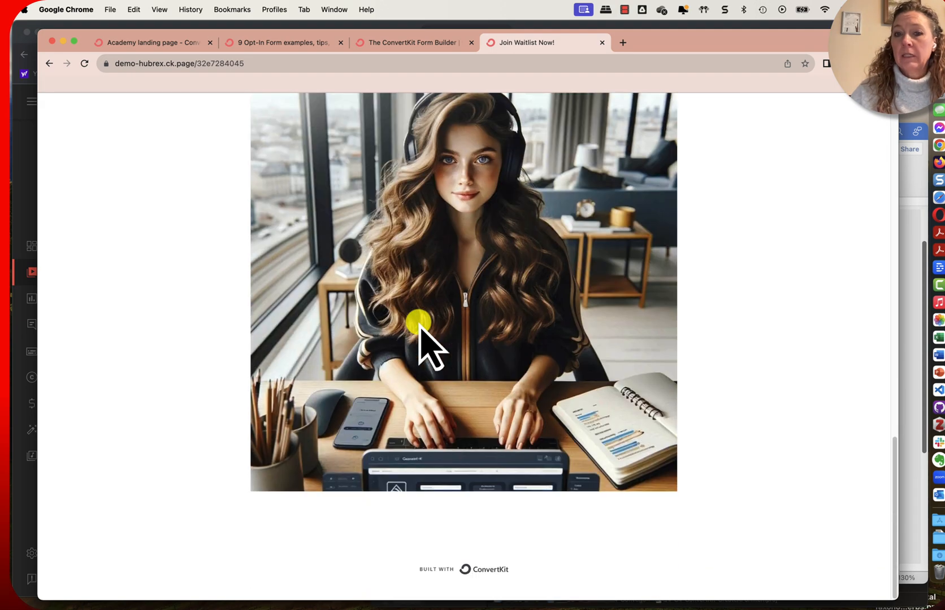
scroll(421, 326, "up", 8)
scroll(421, 330, "up", 1)
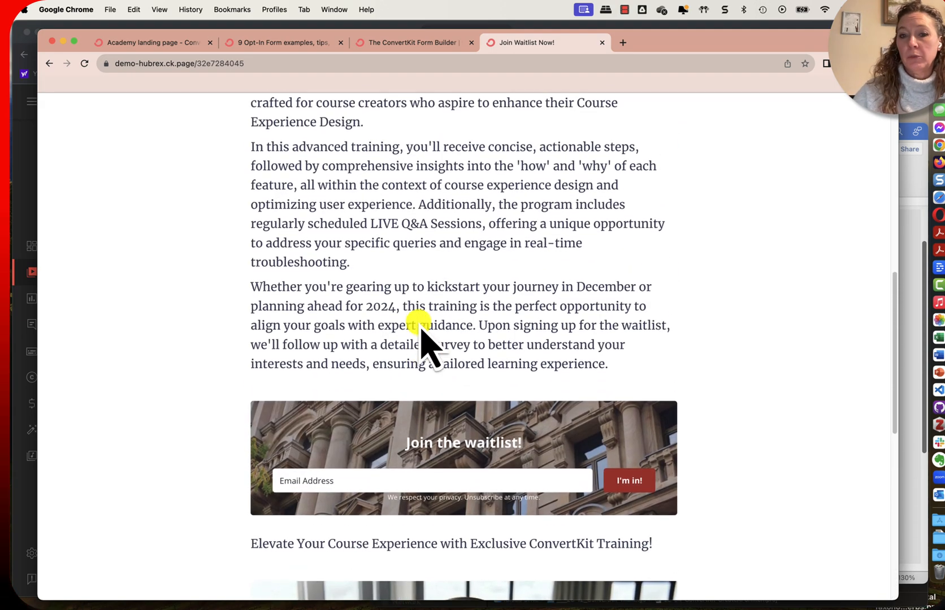
Test the live page's "Join the waitlist!" form by submitting the support e-mail address, and review the page after sign-up
scroll(420, 327, "down", 2)
left_click(317, 425)
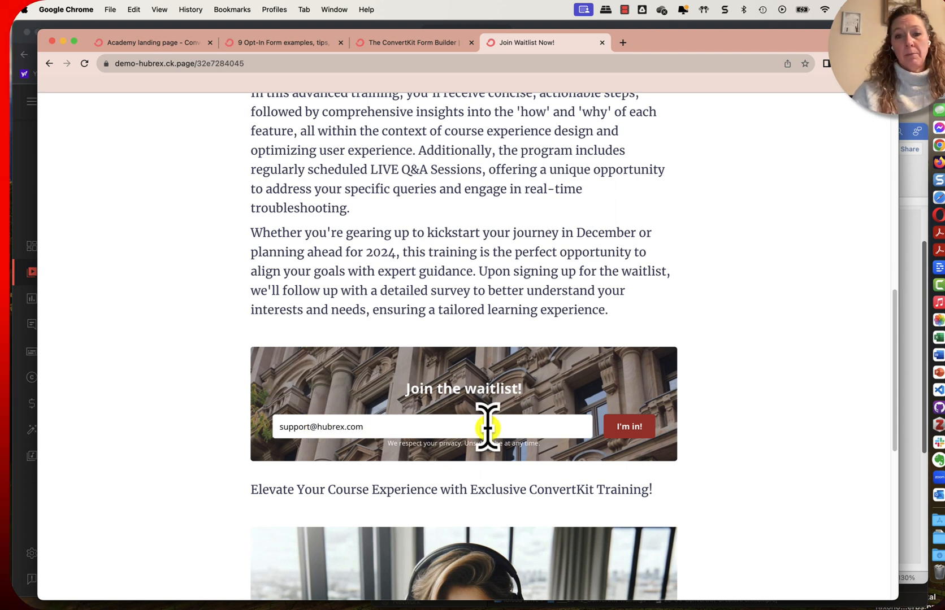
left_click(638, 423)
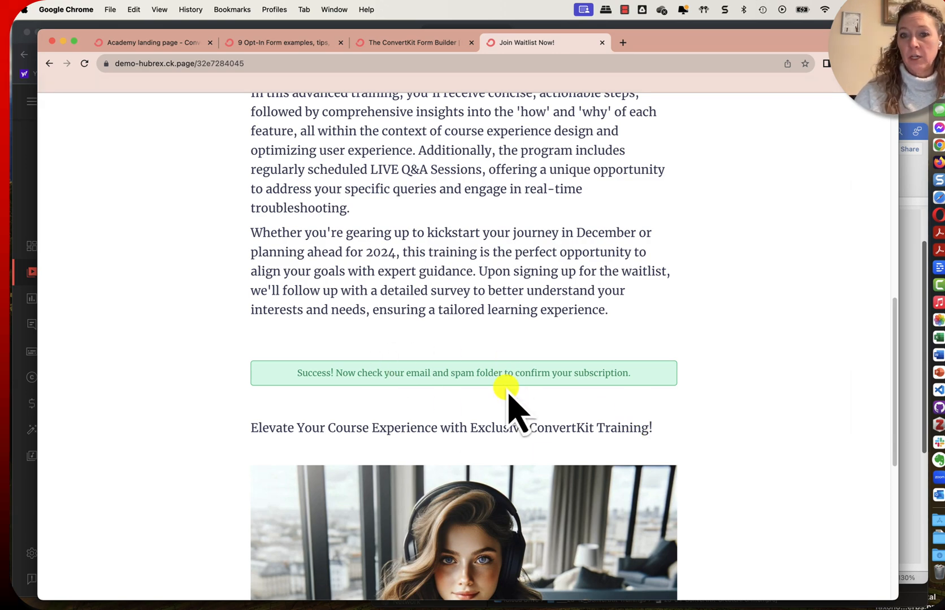
scroll(512, 406, "down", 7)
scroll(506, 390, "up", 15)
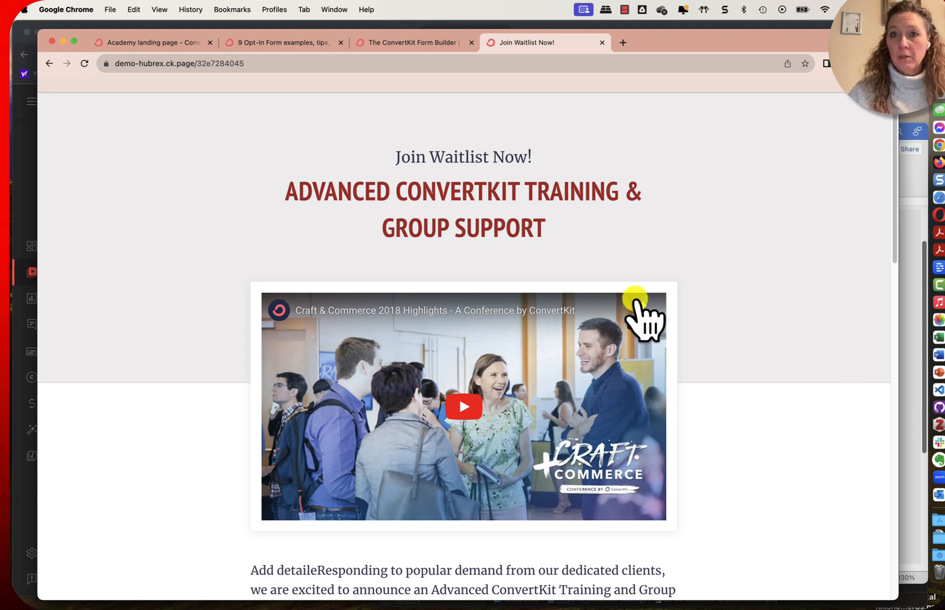
Return from the live page to the Academy editor, leave it for the Landing Pages & Forms list, and start a new landing page
left_click(411, 44)
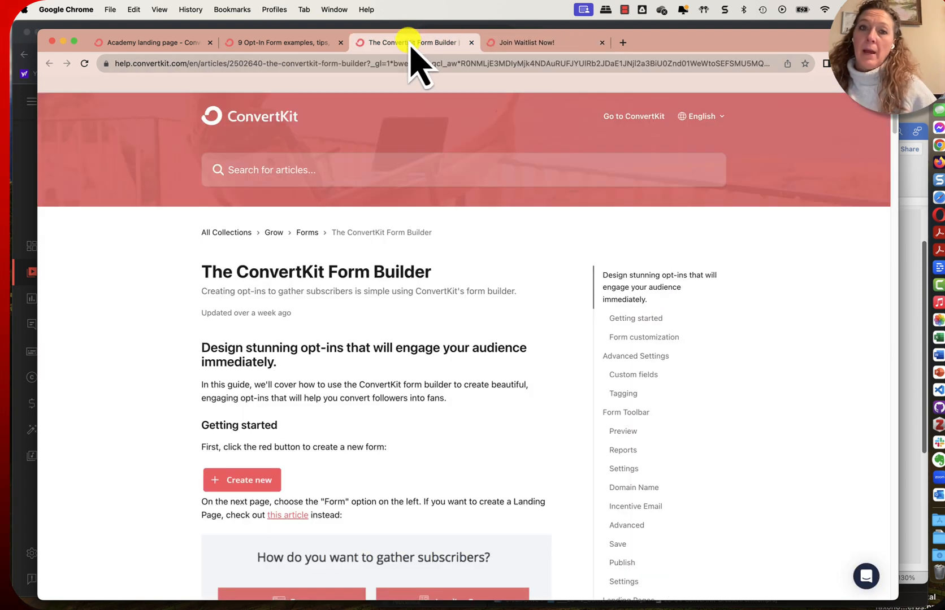
left_click(116, 43)
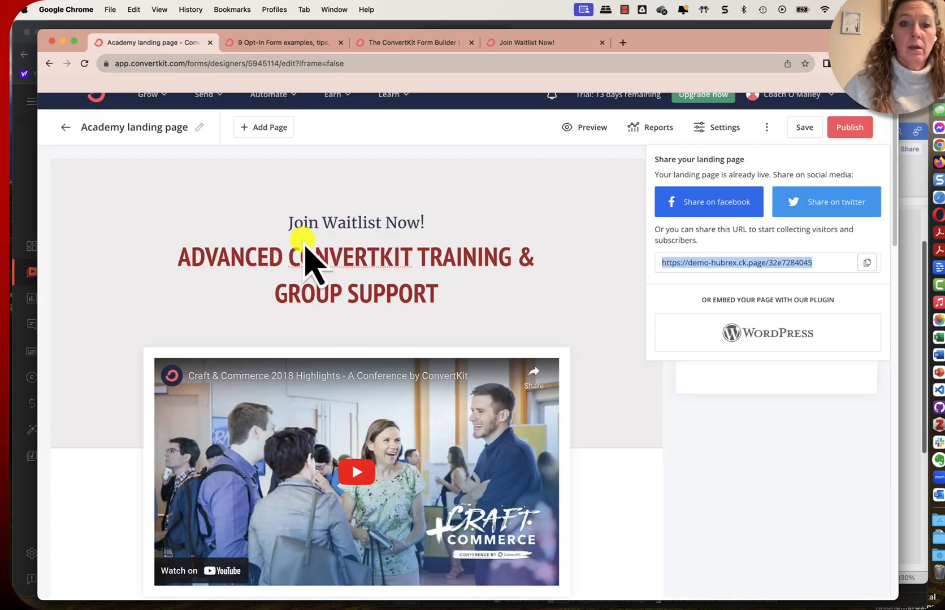
left_click(65, 128)
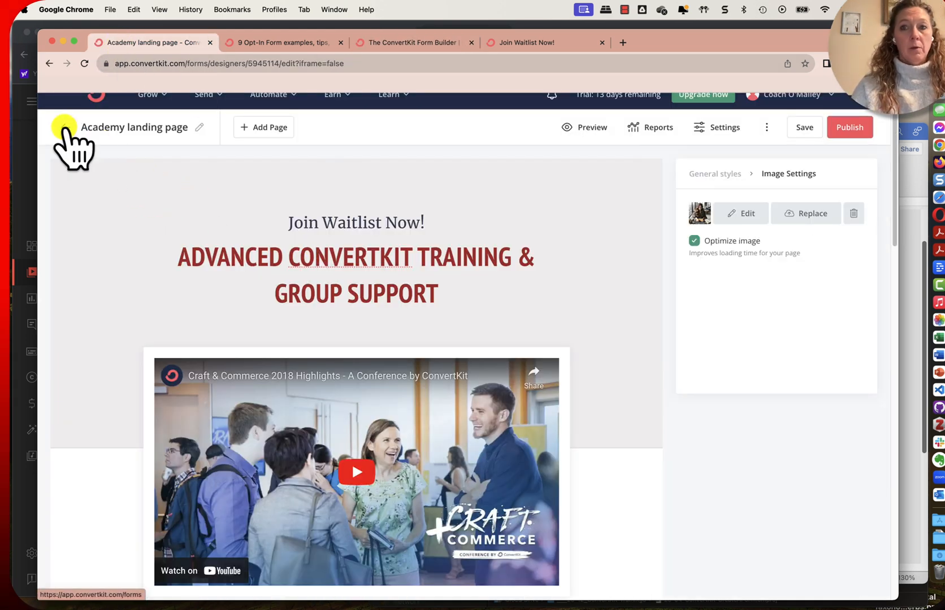
left_click(64, 126)
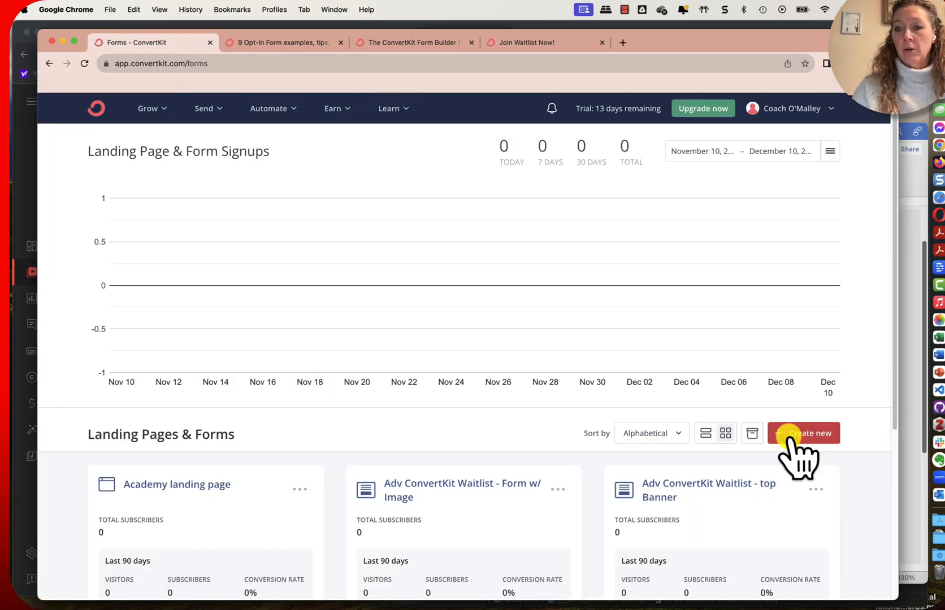
left_click(788, 435)
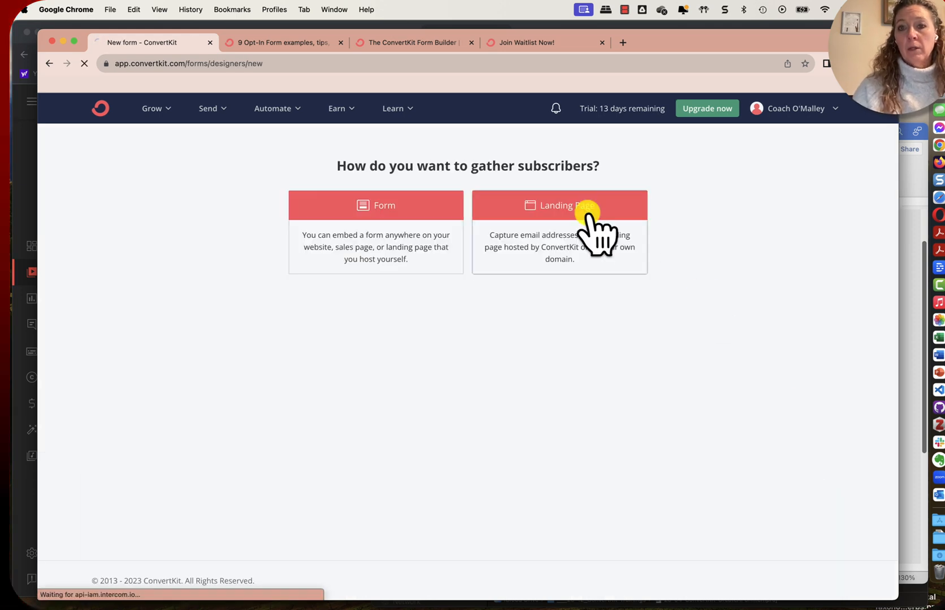
left_click(588, 210)
Browse all the landing page templates, and filter them by the Podcast category to look through that selection
scroll(753, 457, "down", 3)
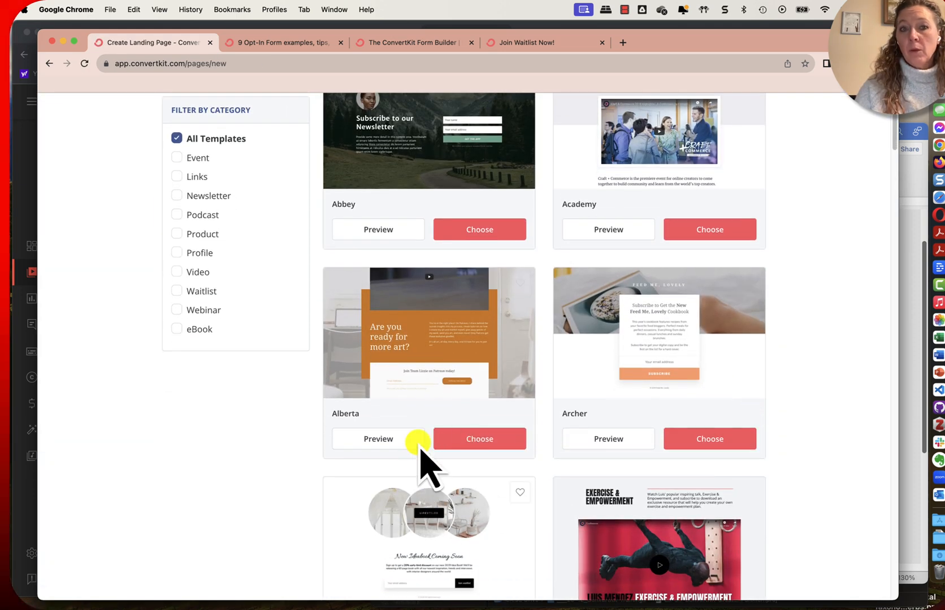
scroll(484, 421, "down", 3)
scroll(482, 412, "down", 5)
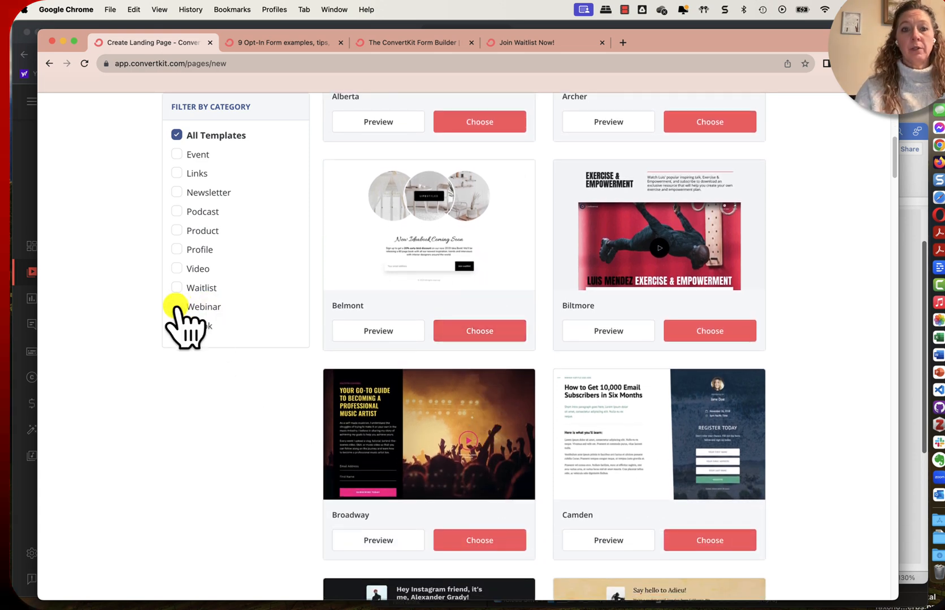
left_click(176, 211)
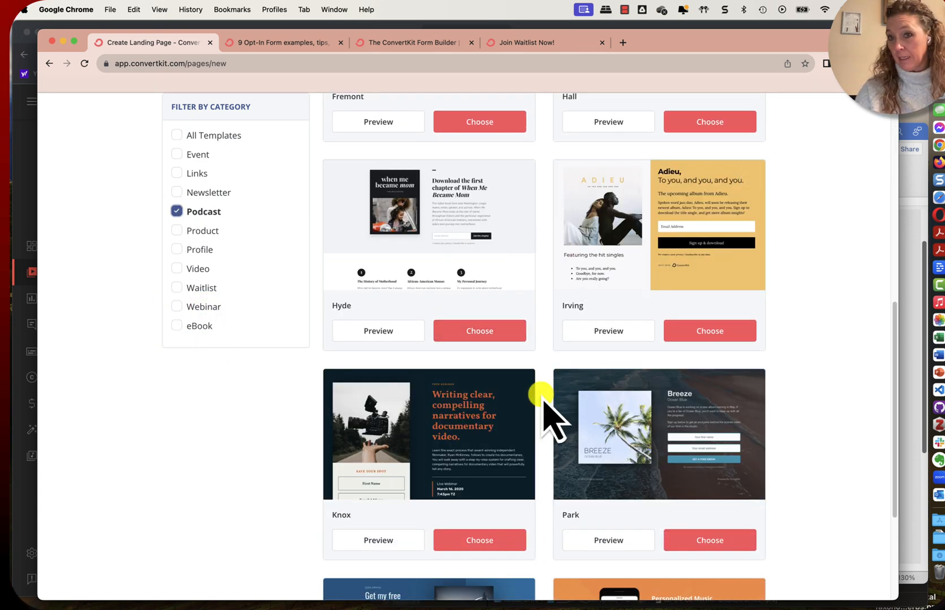
scroll(544, 411, "down", 3)
scroll(544, 407, "down", 3)
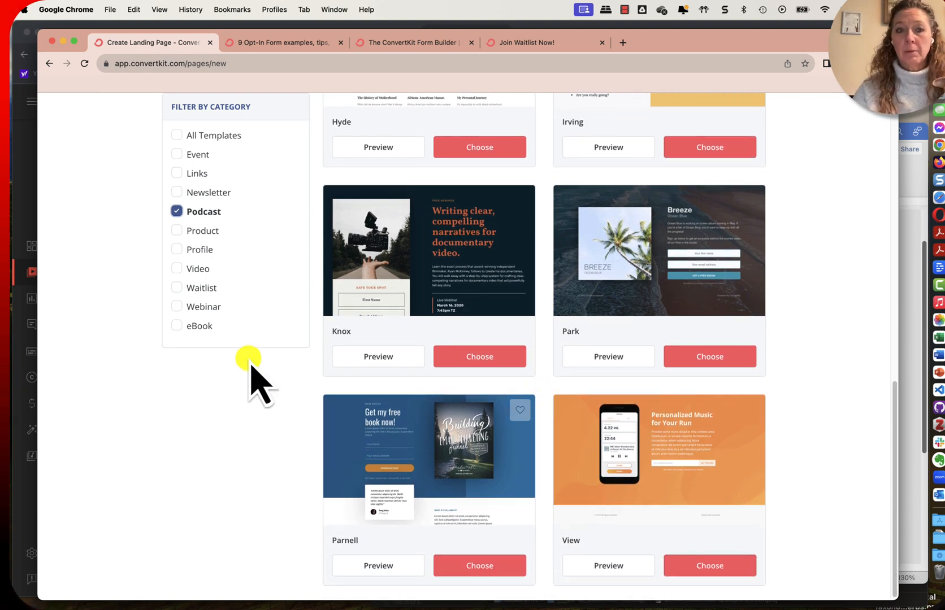
Add the Video and Links categories to the template filter, narrow it to Links only, and look over those templates
left_click(177, 268)
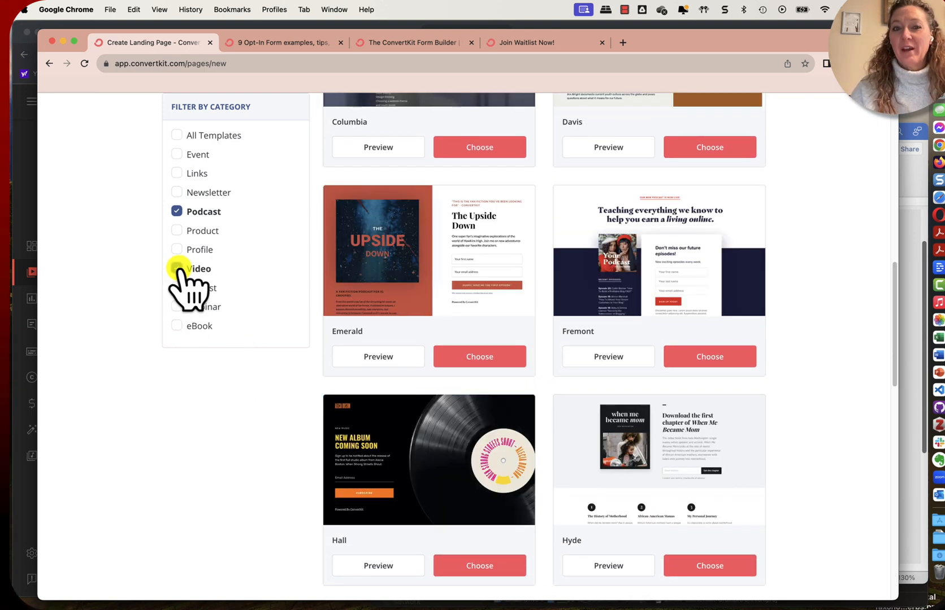
left_click(178, 174)
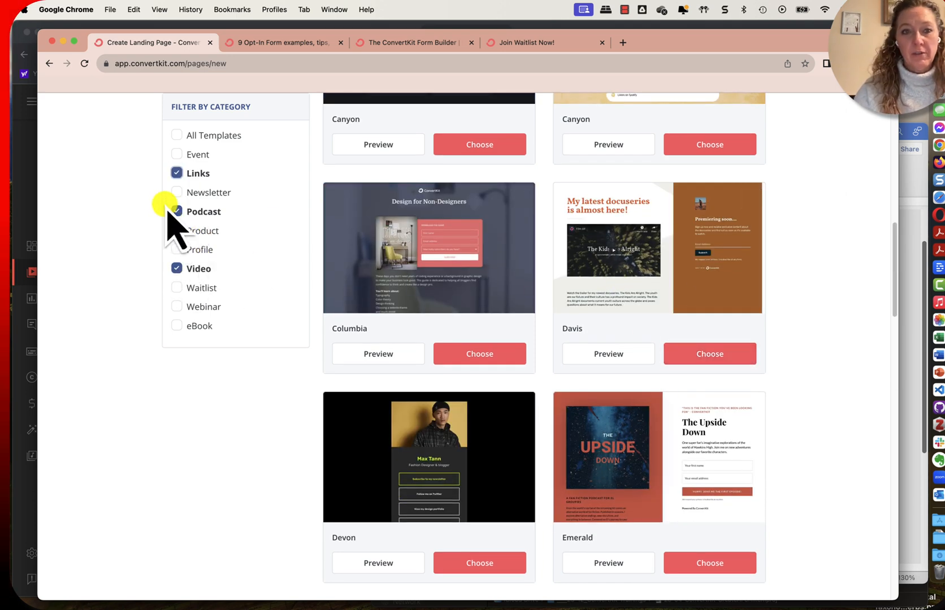
left_click(170, 212)
left_click(177, 269)
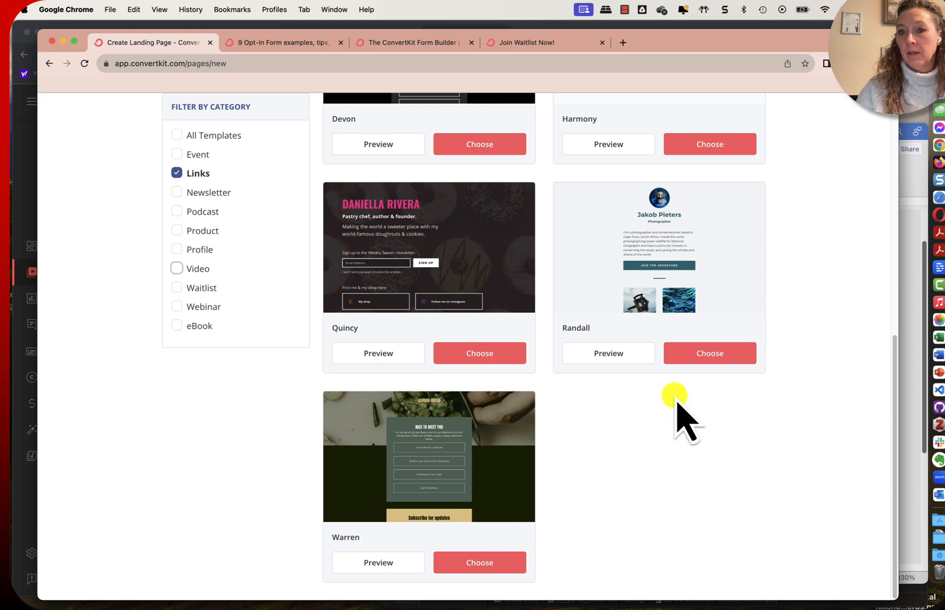
scroll(675, 396, "up", 1)
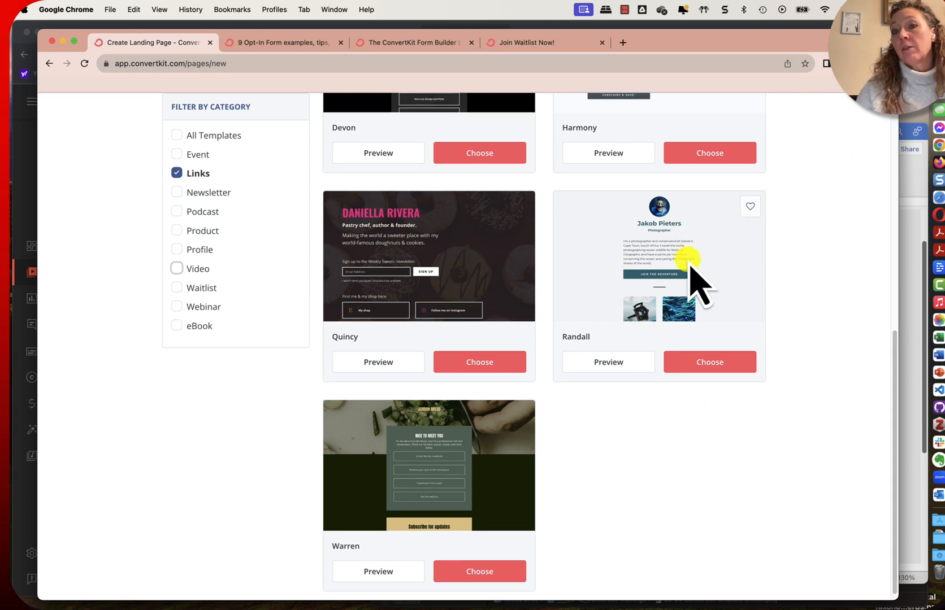
scroll(716, 457, "down", 1)
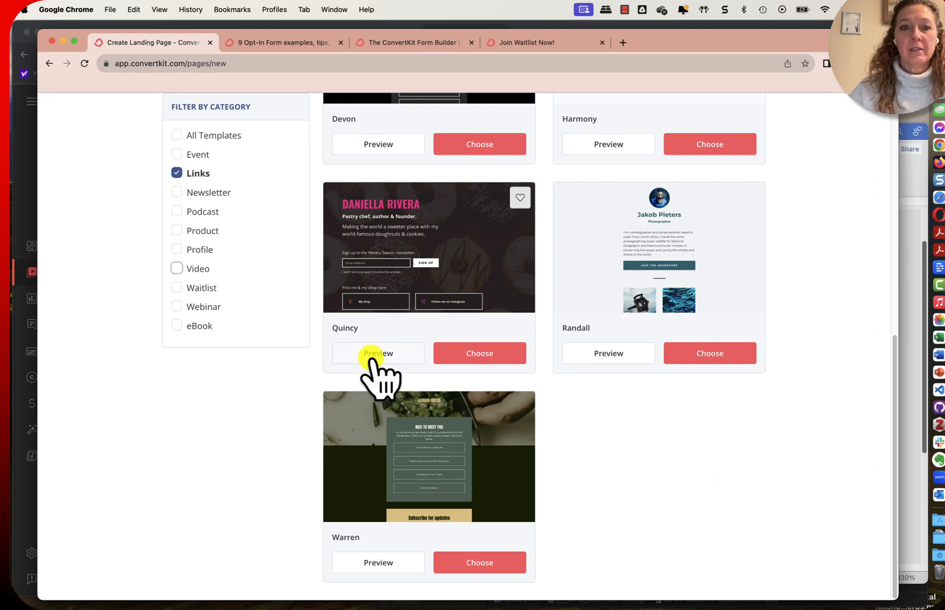
Switch the template filter from Links to Waitlist only, and look through the waitlist landing page templates
left_click(177, 288)
left_click(177, 173)
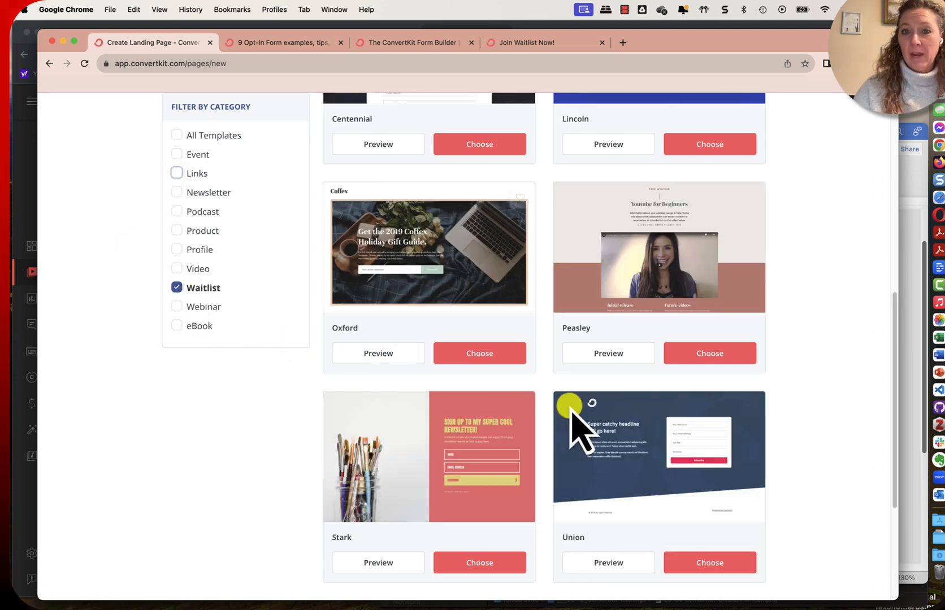
scroll(571, 411, "down", 5)
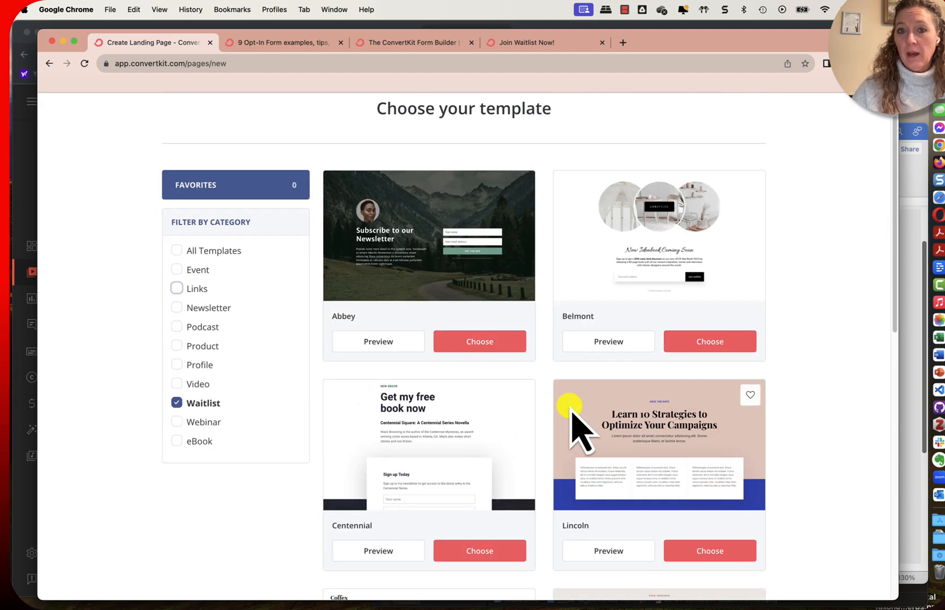
scroll(455, 466, "down", 10)
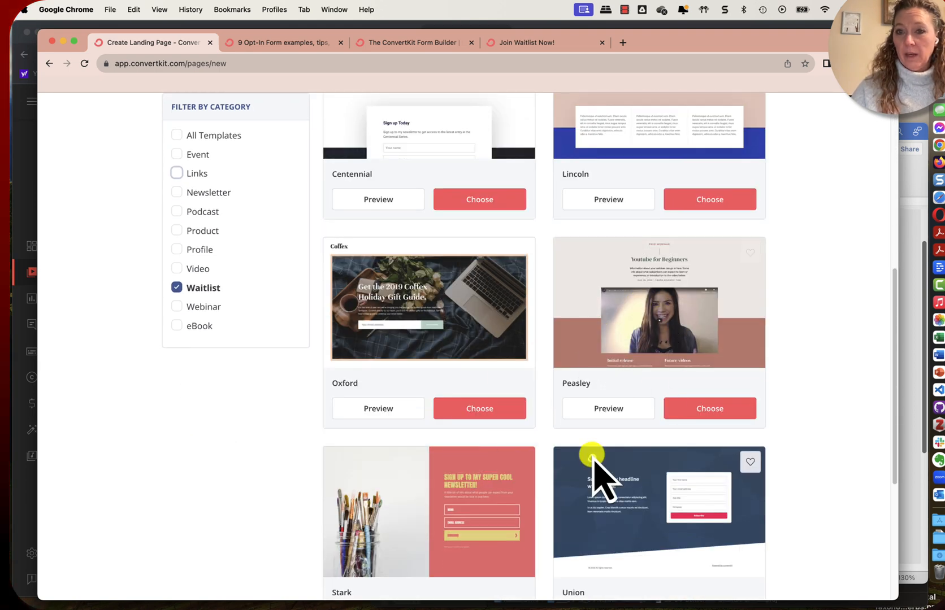
scroll(785, 466, "down", 2)
scroll(791, 466, "down", 3)
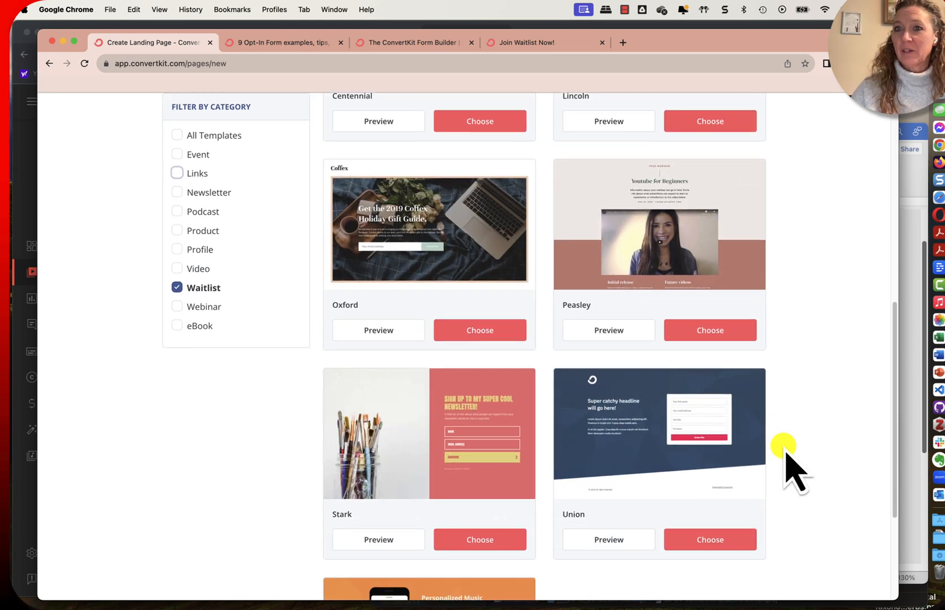